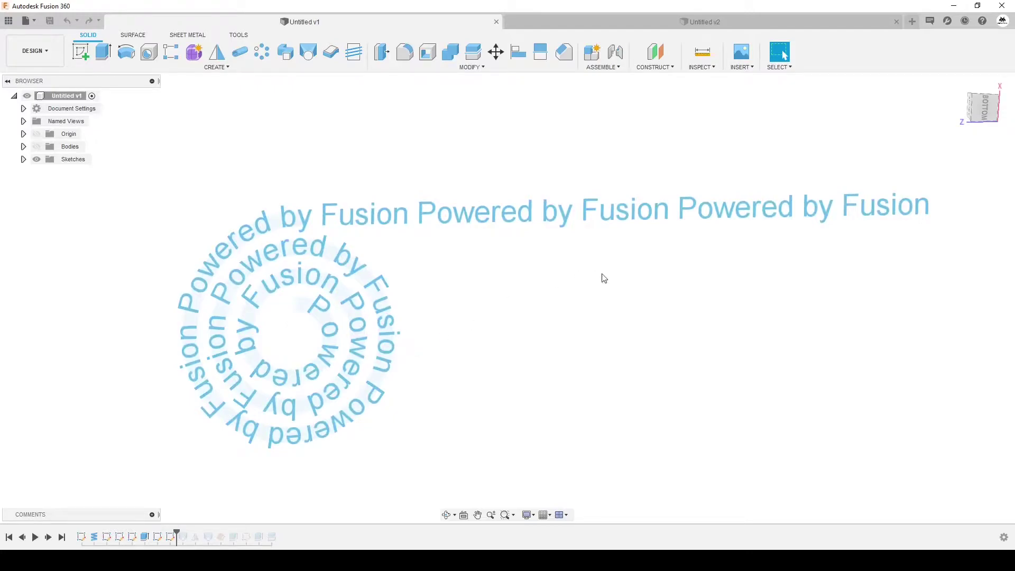
Switch to the Untitled v2 design with the rectangle, circle and spline sketch.
{"action": "left_click", "coordinate": [701, 21]}
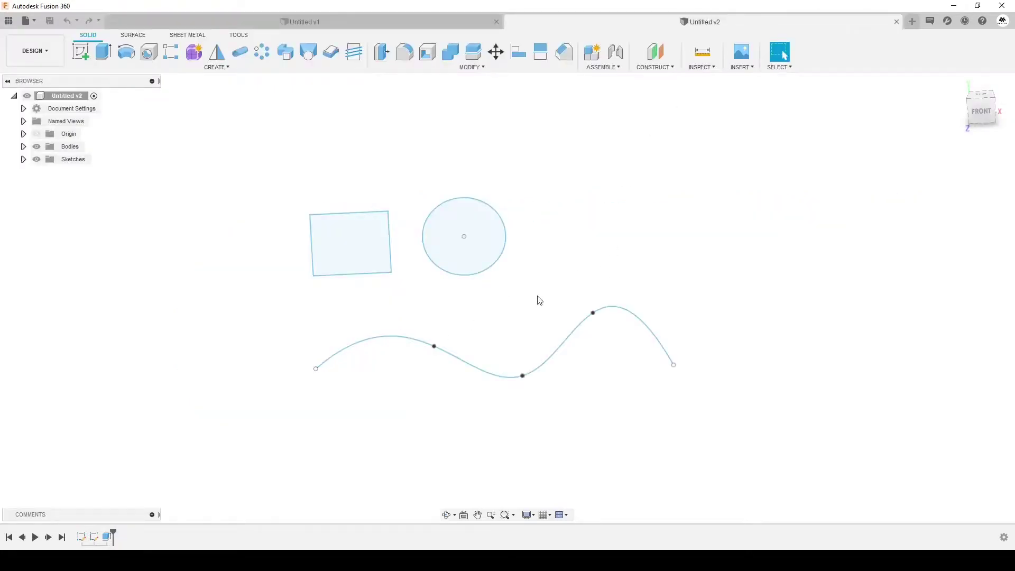
Reopen Sketch1 for editing from the browser's Sketches folder.
{"action": "left_click", "coordinate": [23, 159]}
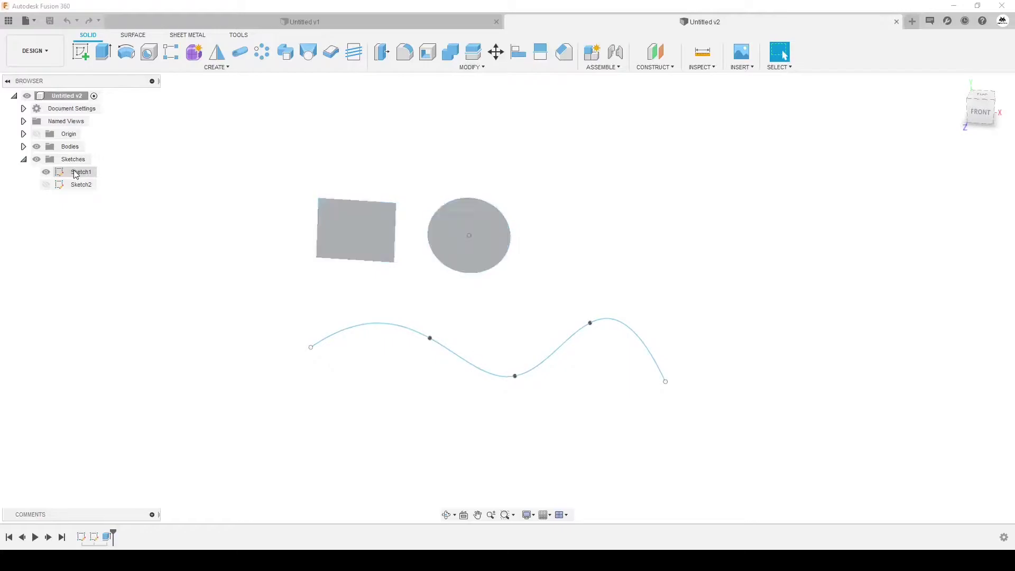
{"action": "right_click", "coordinate": [74, 170]}
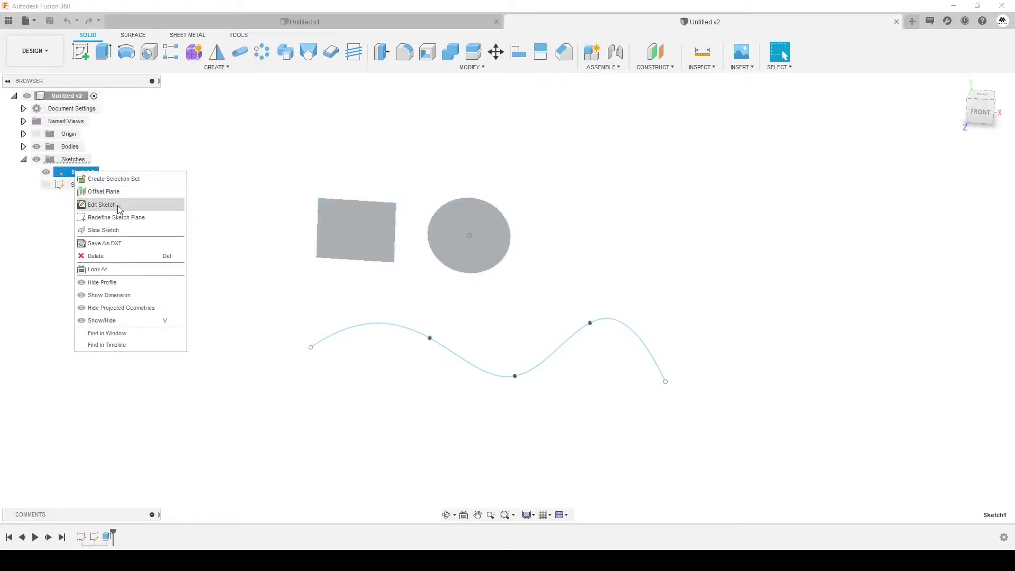
{"action": "left_click", "coordinate": [119, 210]}
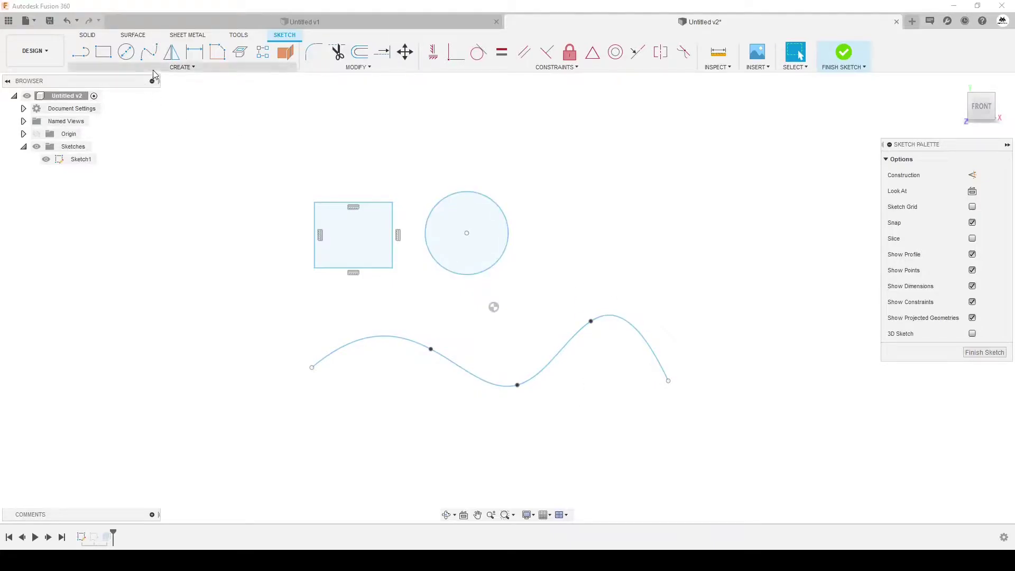
{"action": "left_click", "coordinate": [182, 67]}
Draw a plain text frame above-left of the rectangle and type the first line of text.
{"action": "left_click", "coordinate": [112, 198]}
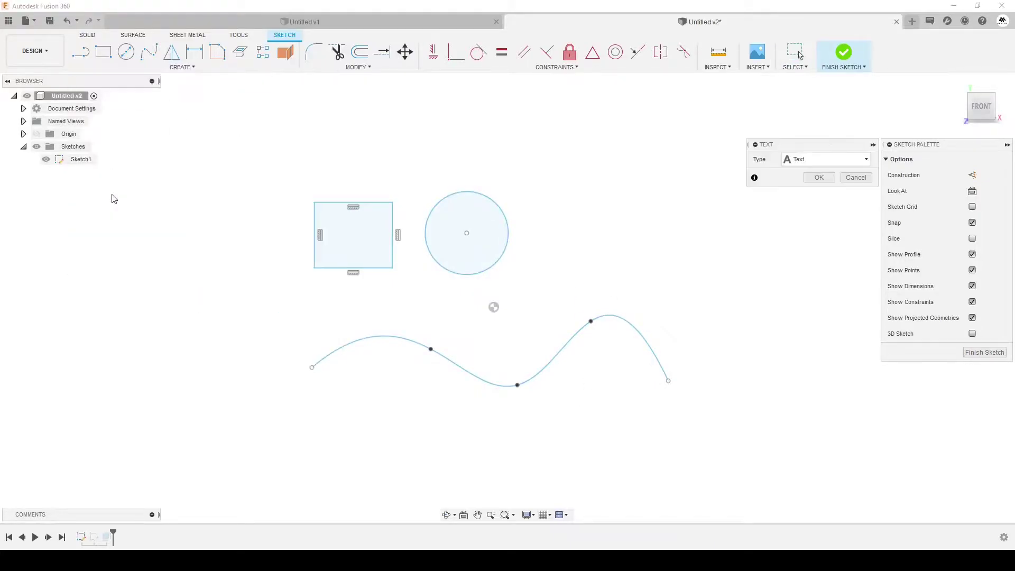
{"action": "left_click", "coordinate": [726, 173]}
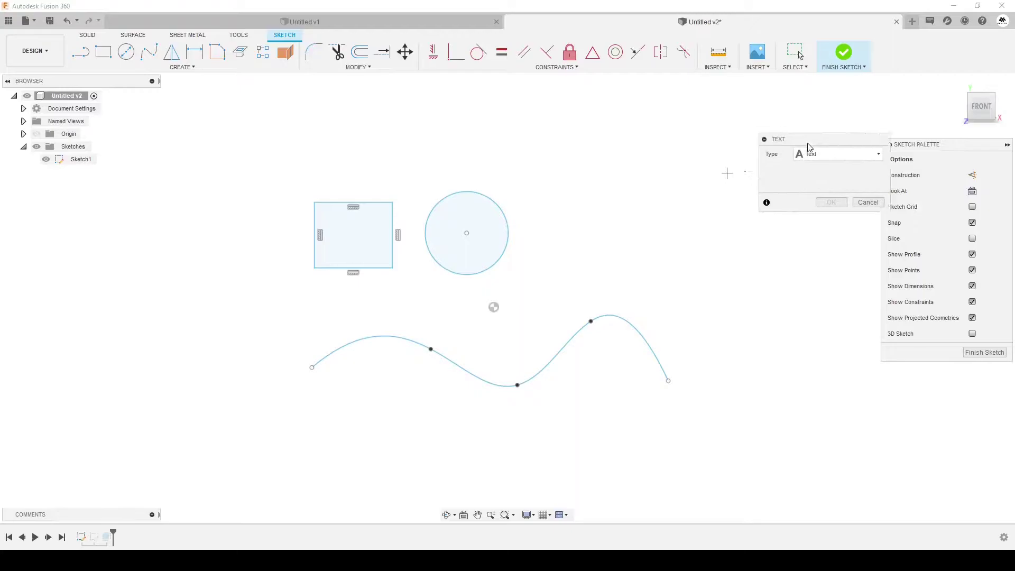
{"action": "left_click", "coordinate": [814, 157]}
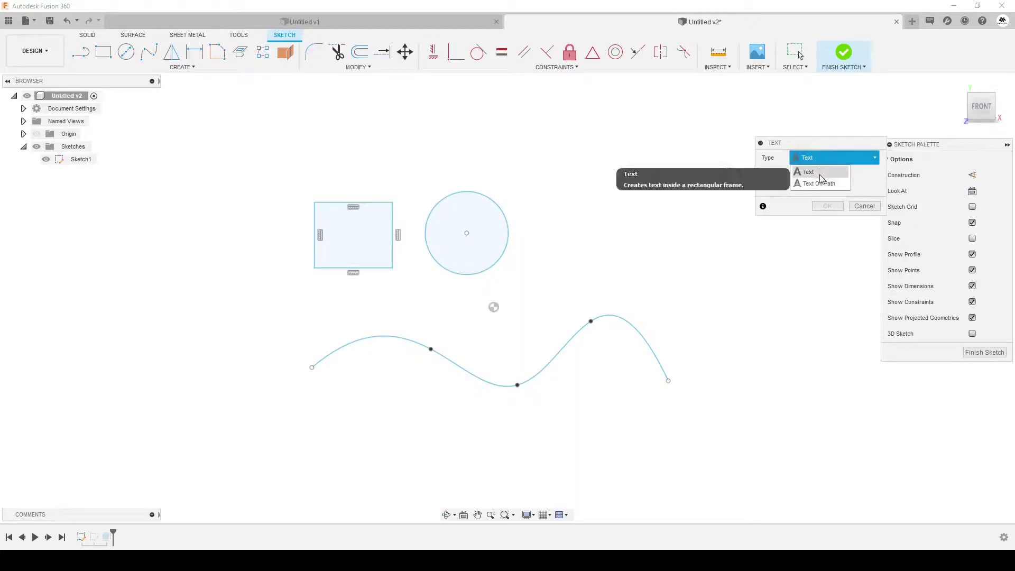
{"action": "left_click", "coordinate": [822, 176]}
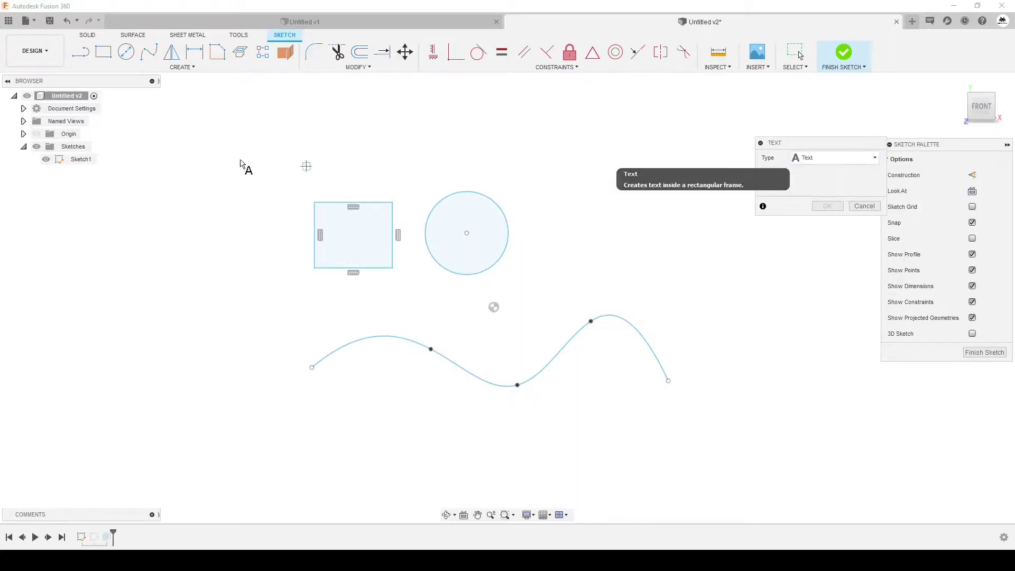
{"action": "left_click", "coordinate": [176, 165]}
{"action": "left_click", "coordinate": [263, 205]}
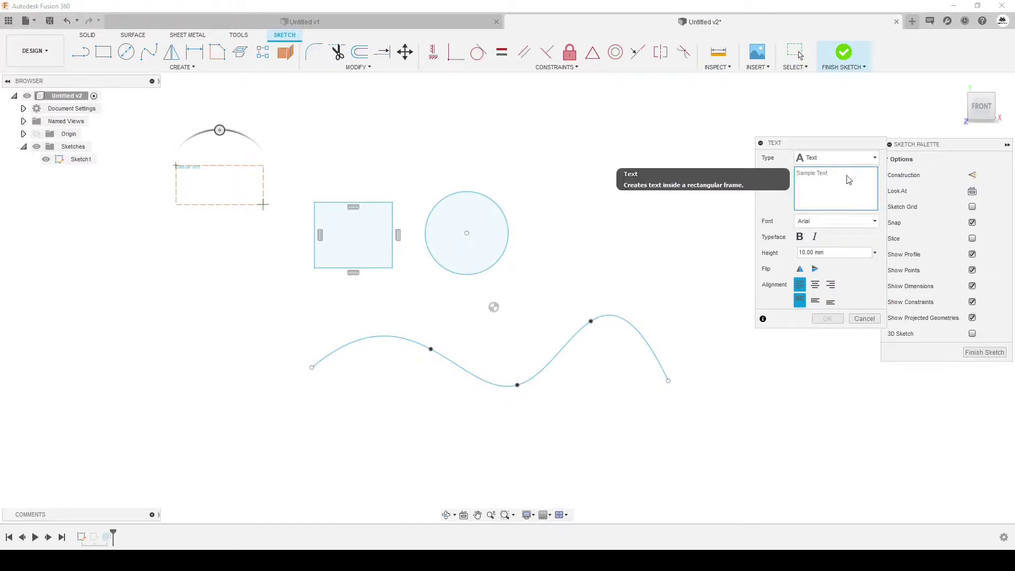
{"action": "type", "text": "eu"}
{"action": "type", "text": "киеки"}
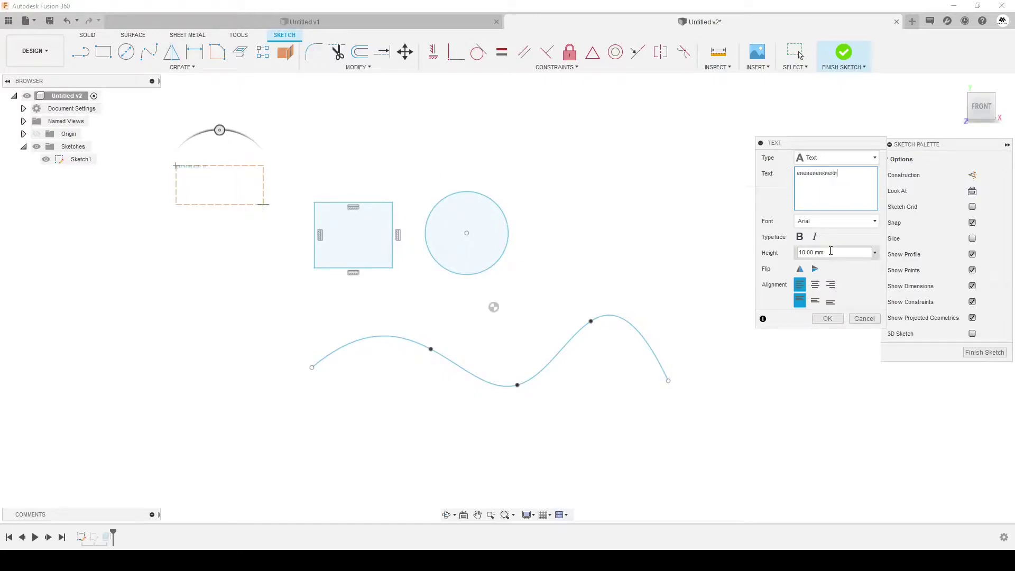
Make the text 35 high, centred and italic, add two more lines, and commit it.
{"action": "double_click", "coordinate": [817, 252]}
{"action": "type", "text": "35"}
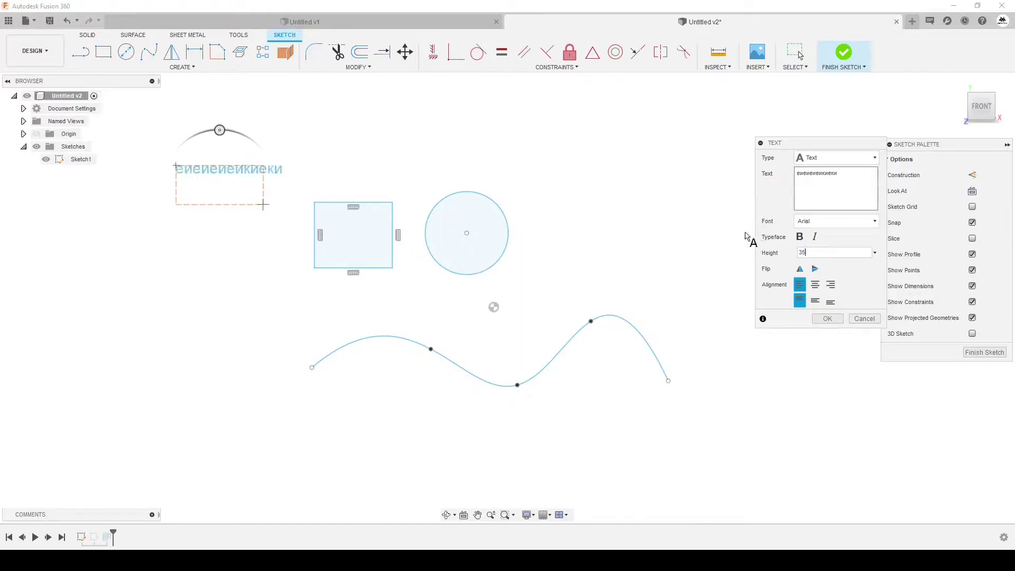
{"action": "left_click", "coordinate": [815, 285]}
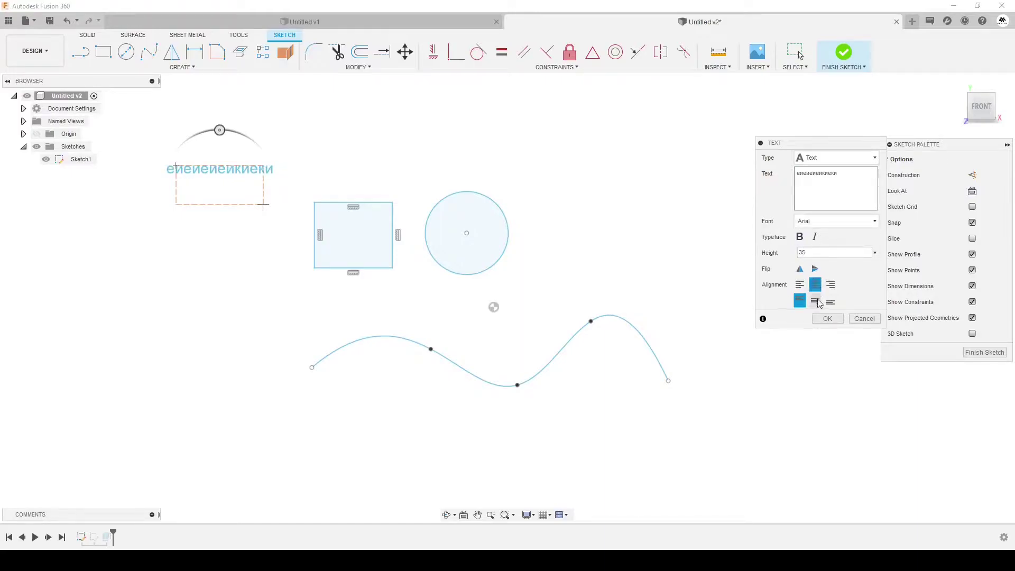
{"action": "left_click", "coordinate": [817, 301]}
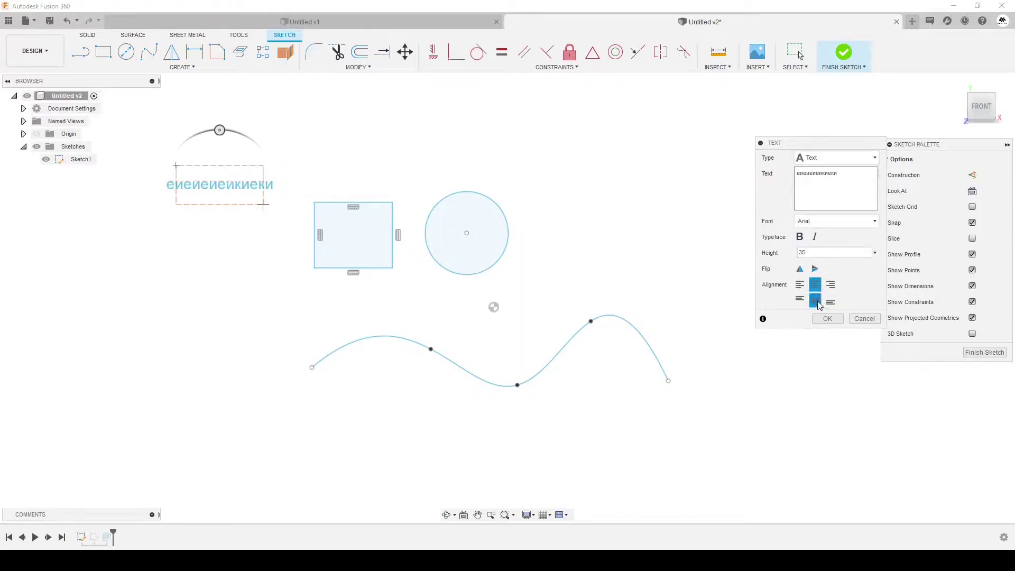
{"action": "left_click", "coordinate": [815, 238]}
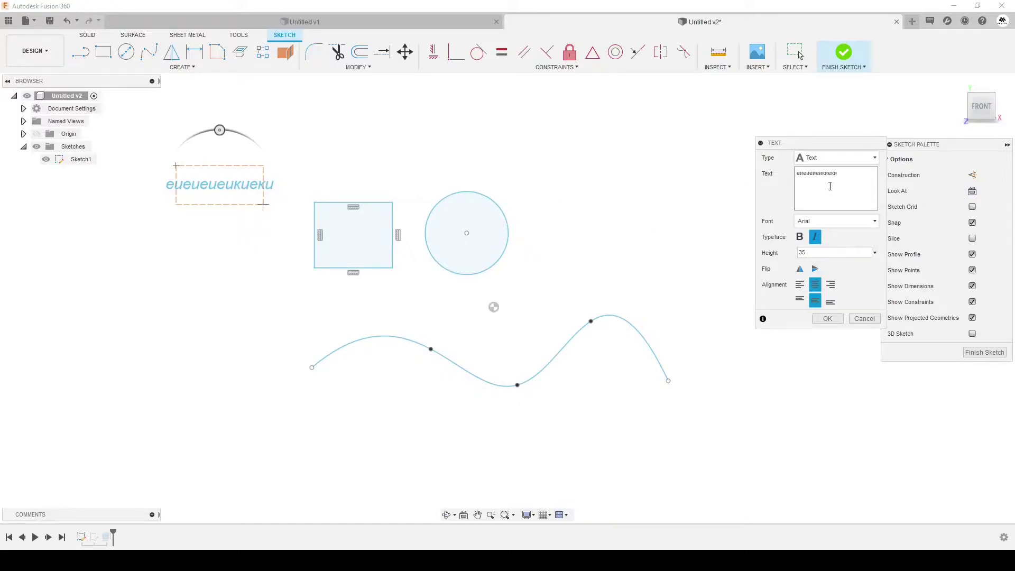
{"action": "key", "text": "Return"}
{"action": "type", "text": "екиекике"}
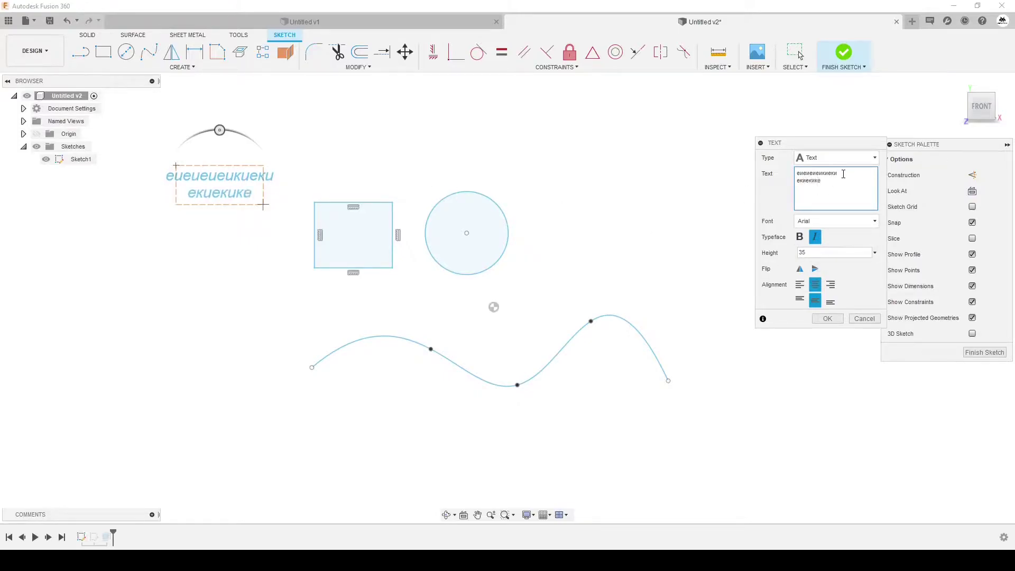
{"action": "key", "text": "Return"}
{"action": "type", "text": "еикеик"}
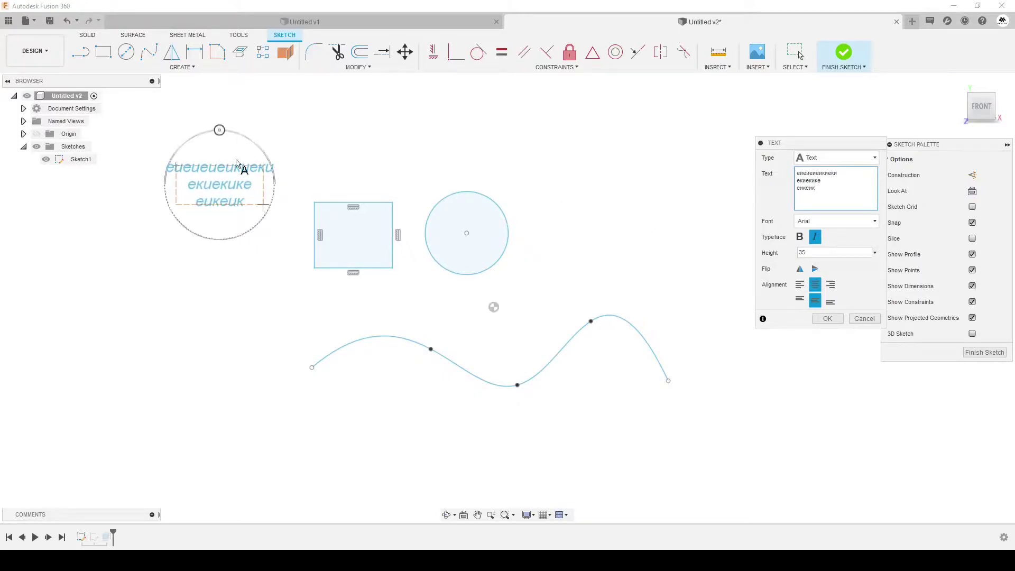
{"action": "left_click", "coordinate": [826, 318]}
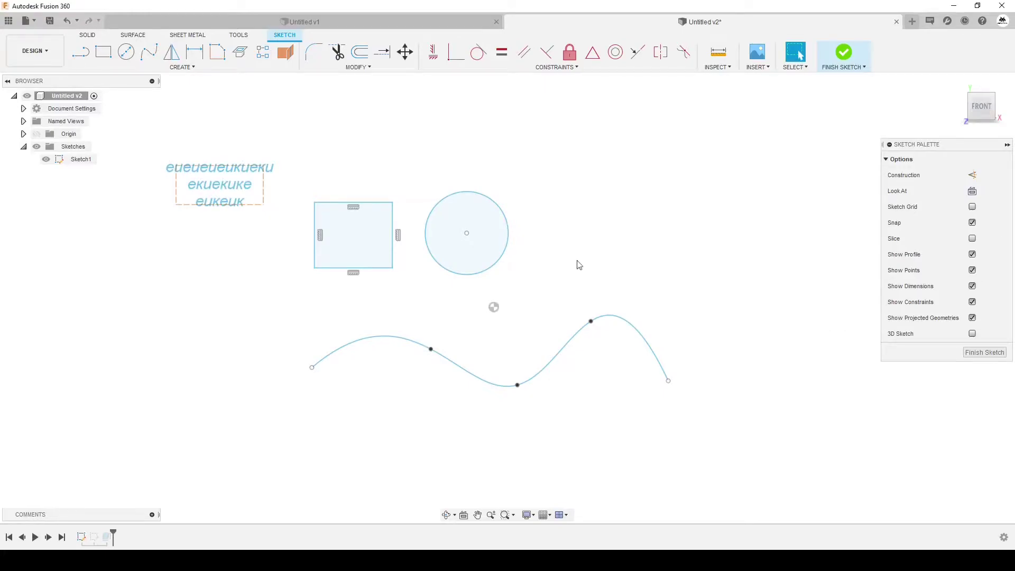
Create Text On Path along the rectangle's top edge with a short string at height 35.
{"action": "left_click", "coordinate": [156, 67]}
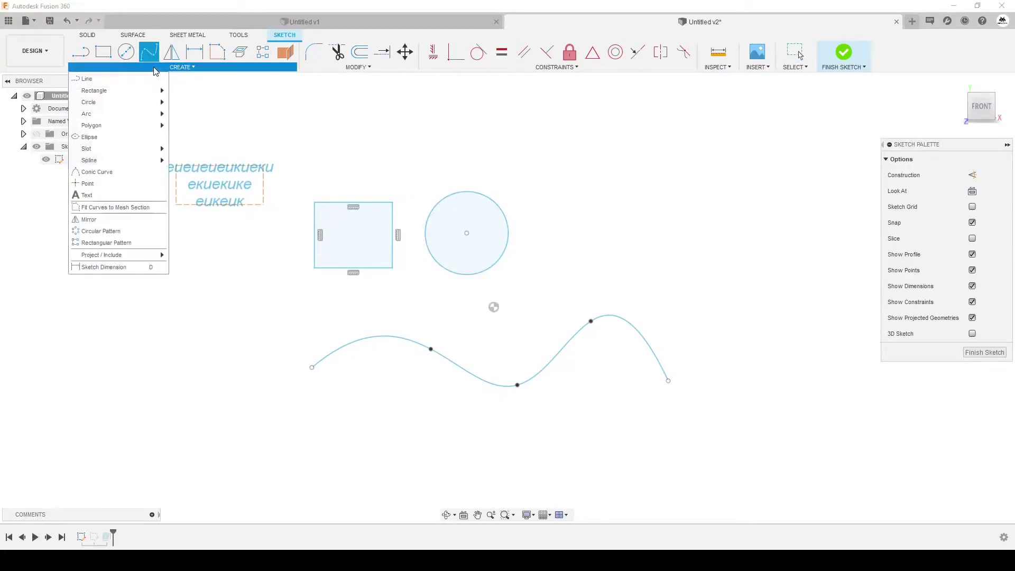
{"action": "left_click", "coordinate": [87, 195]}
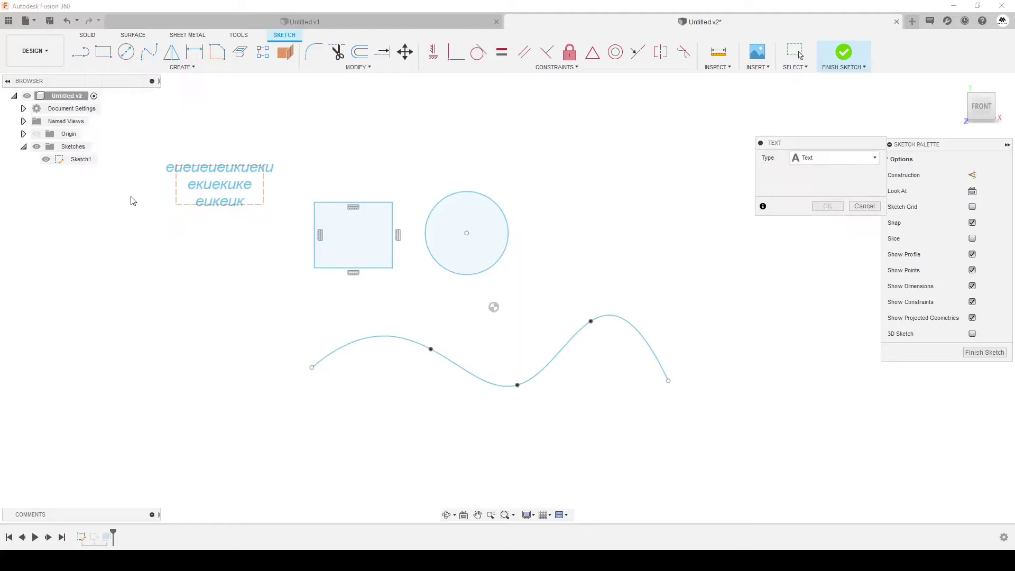
{"action": "left_click", "coordinate": [826, 160]}
{"action": "left_click", "coordinate": [820, 185]}
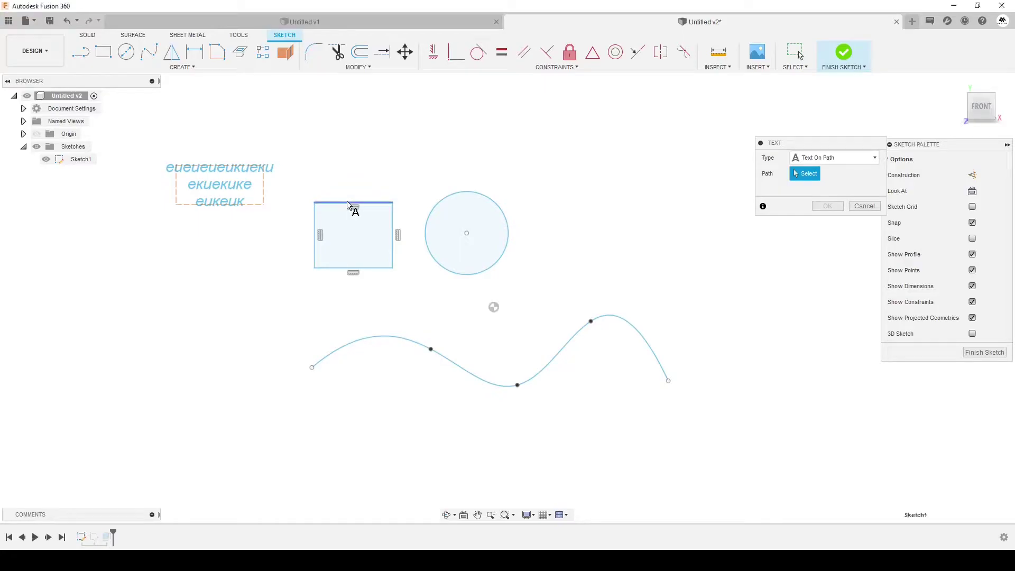
{"action": "left_click", "coordinate": [349, 203]}
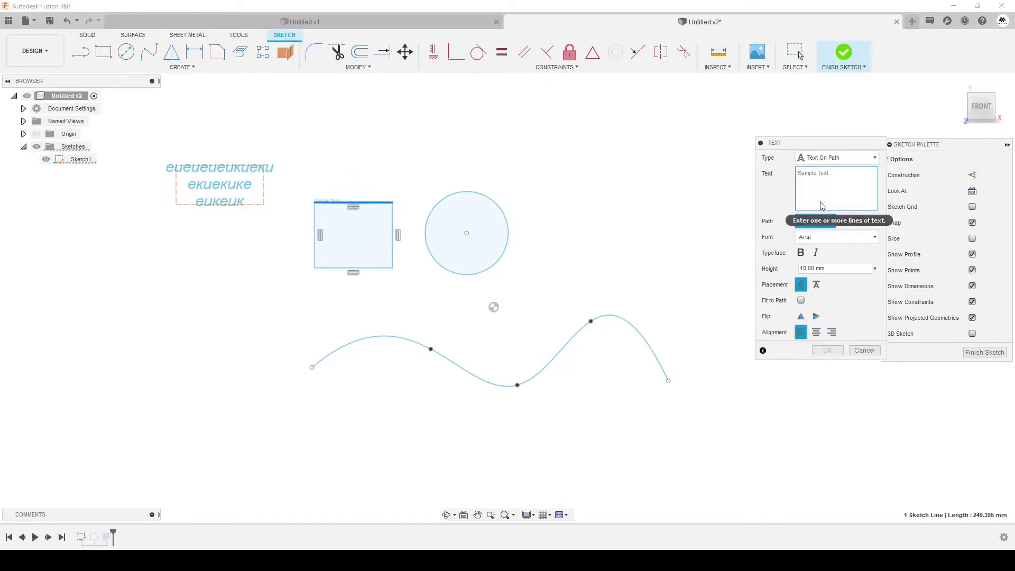
{"action": "type", "text": "кмукм"}
{"action": "type", "text": "укмукмукмукмукму"}
{"action": "left_click", "coordinate": [833, 269]}
{"action": "type", "text": "35"}
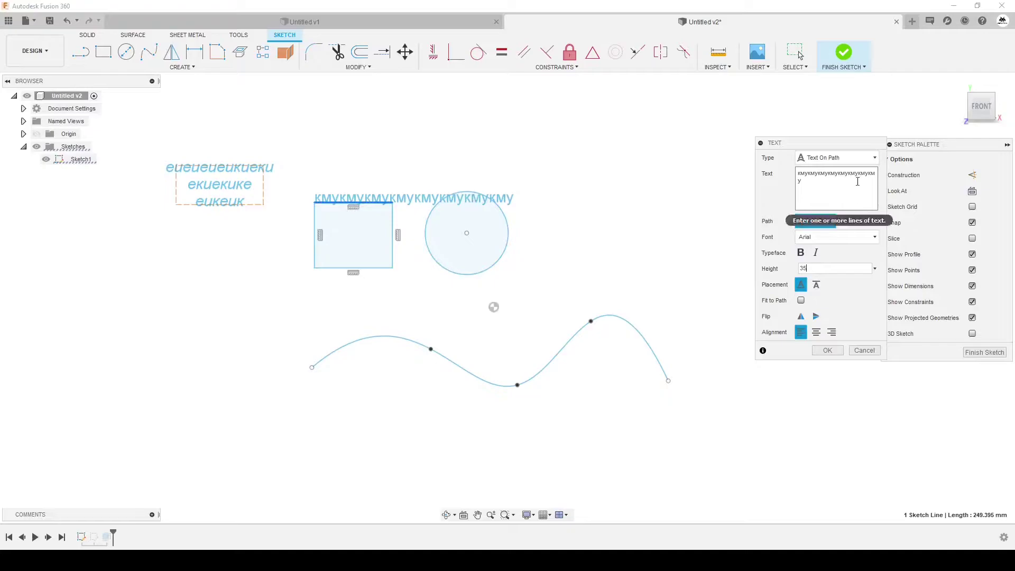
{"action": "key", "text": "BackSpace"}
{"action": "key", "text": "BackSpace"}
{"action": "key", "text": "BackSpace"}
{"action": "key", "text": "BackSpace"}
{"action": "key", "text": "BackSpace"}
{"action": "key", "text": "BackSpace"}
{"action": "type", "text": "кмукмукмм"}
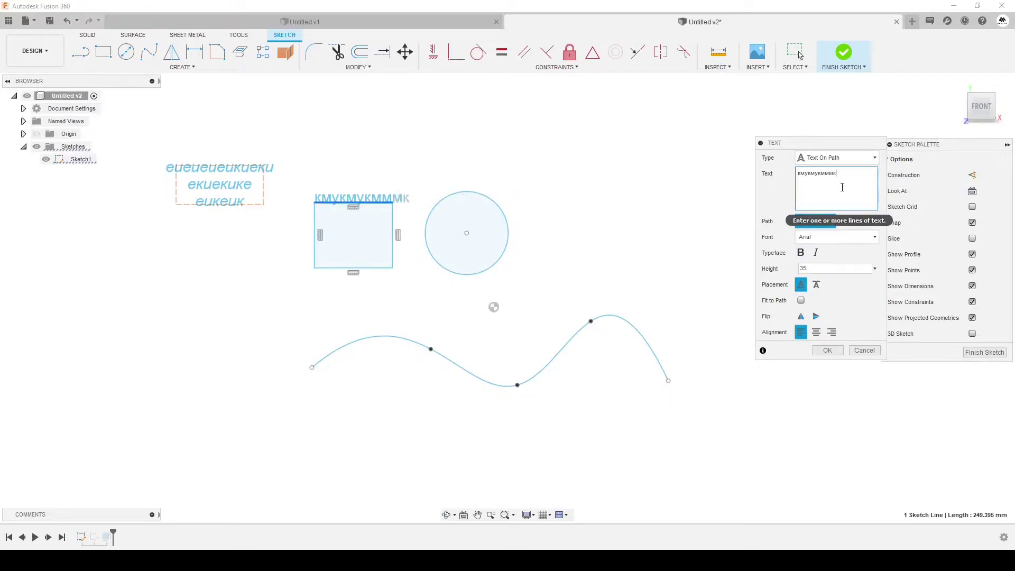
{"action": "type", "text": "мку"}
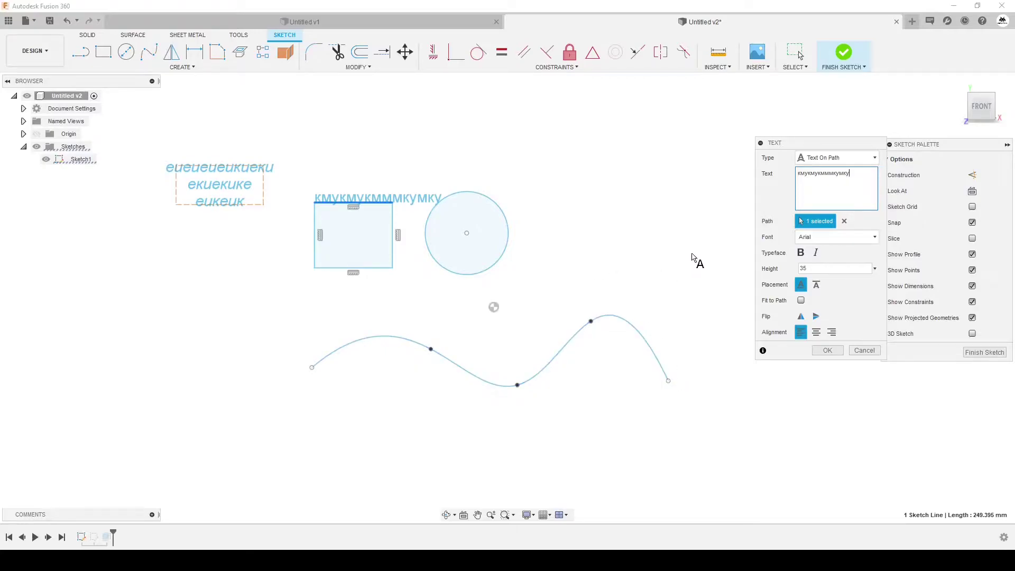
Fit the path text to the edge, replace it with a string ending '7p7p7', and set height 25 mm.
{"action": "left_click", "coordinate": [800, 301]}
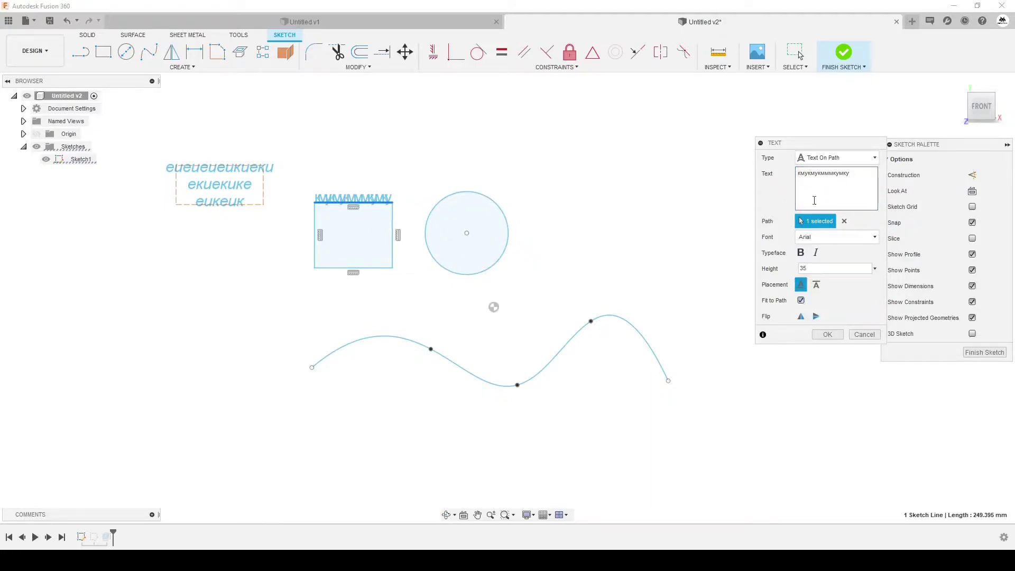
{"action": "scroll", "coordinate": [335, 206], "scroll_direction": "up", "scroll_amount": 5}
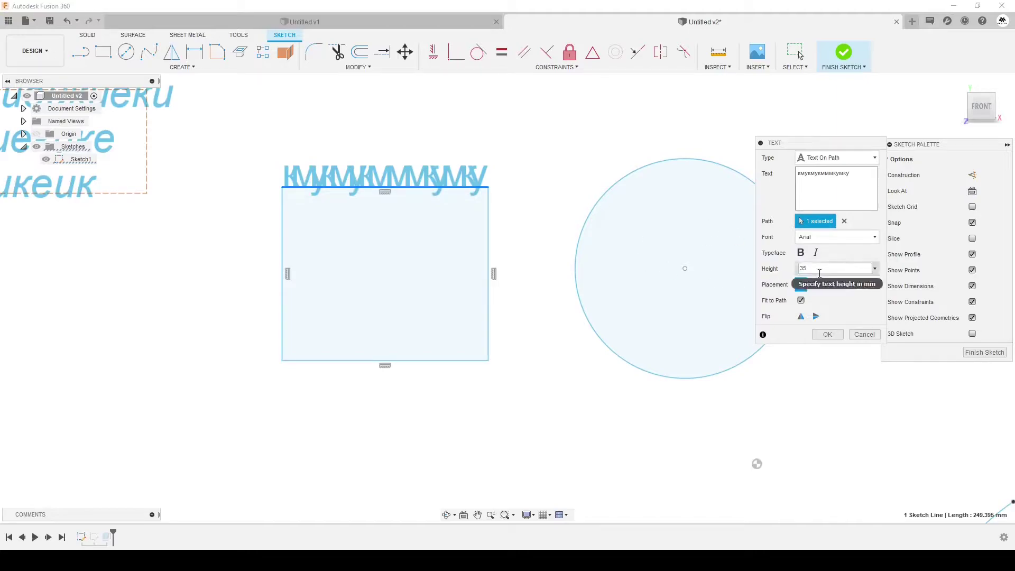
{"action": "left_click", "coordinate": [862, 183]}
{"action": "type", "text": "емкене"}
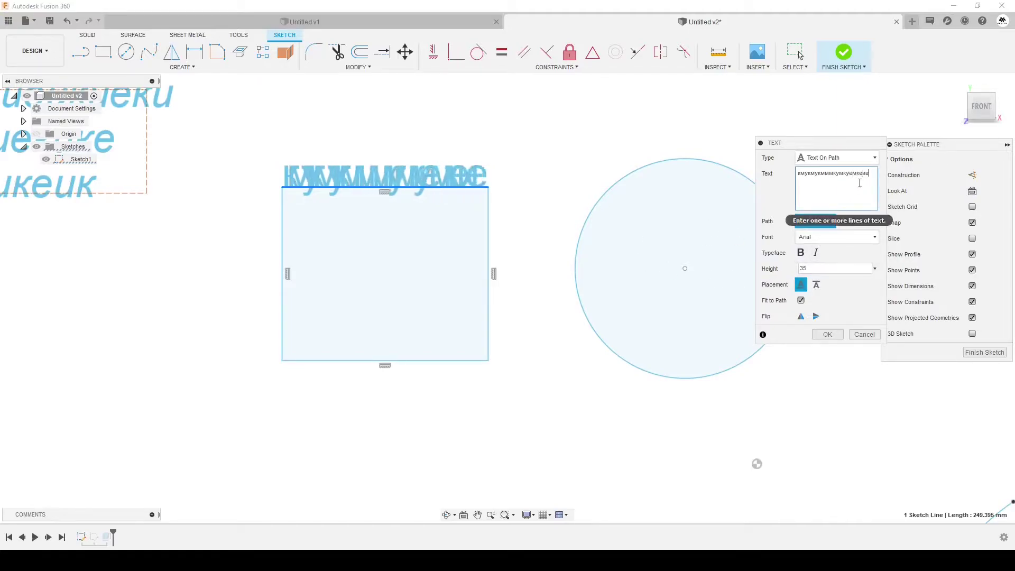
{"action": "type", "text": "икенкенкенк"}
{"action": "key", "text": "ctrl+a"}
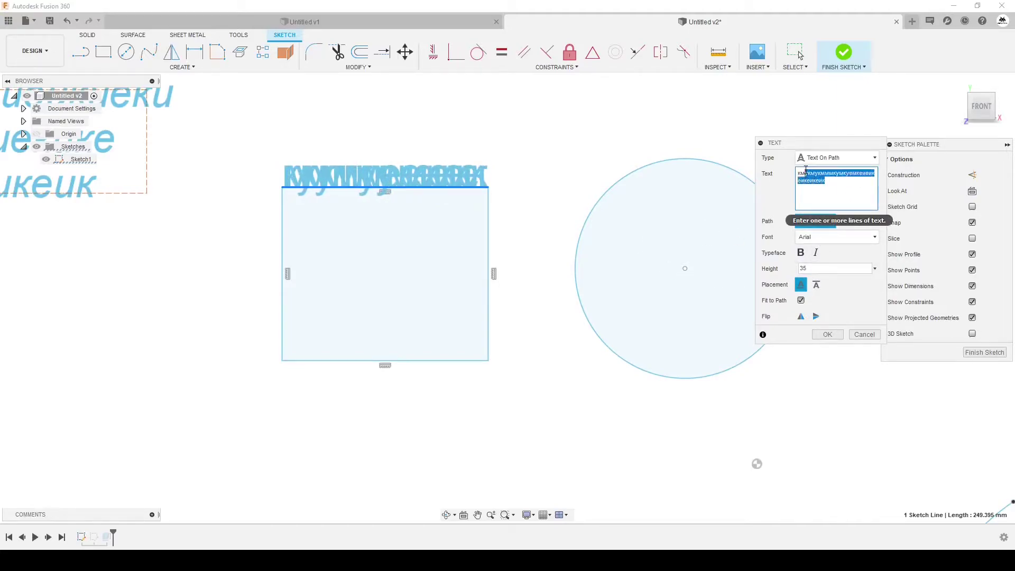
{"action": "type", "text": "кму"}
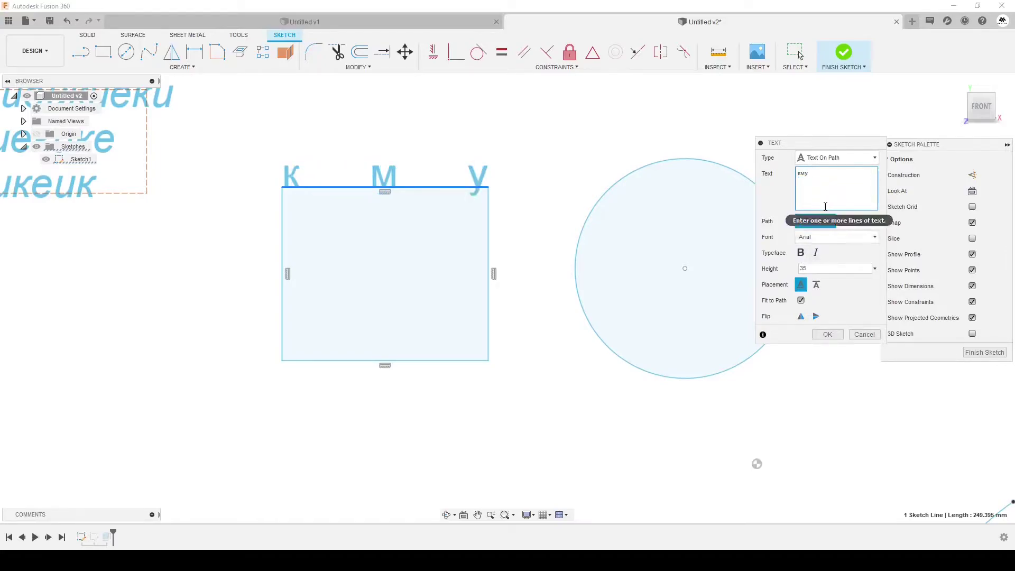
{"action": "type", "text": "инн"}
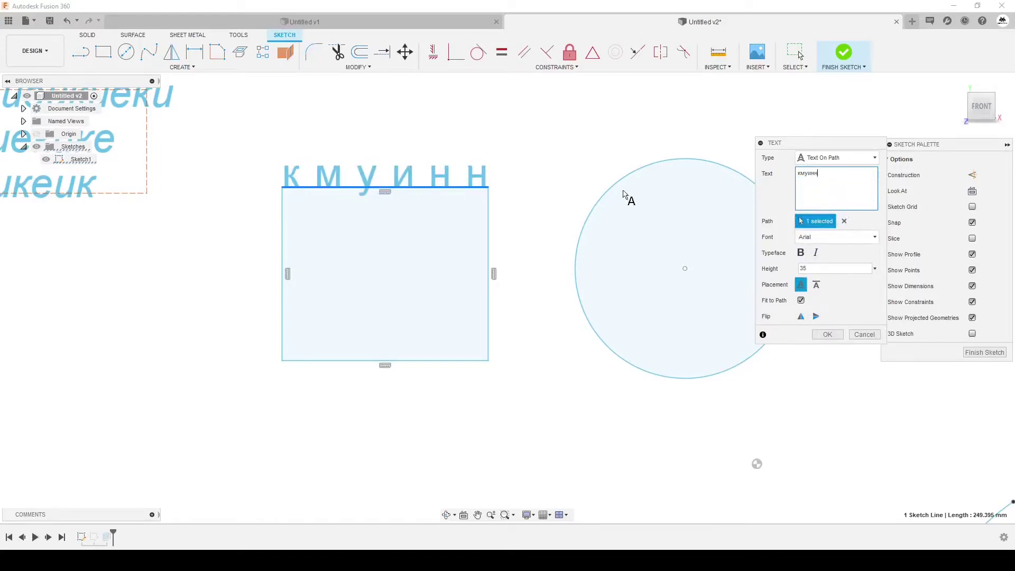
{"action": "type", "text": "енте"}
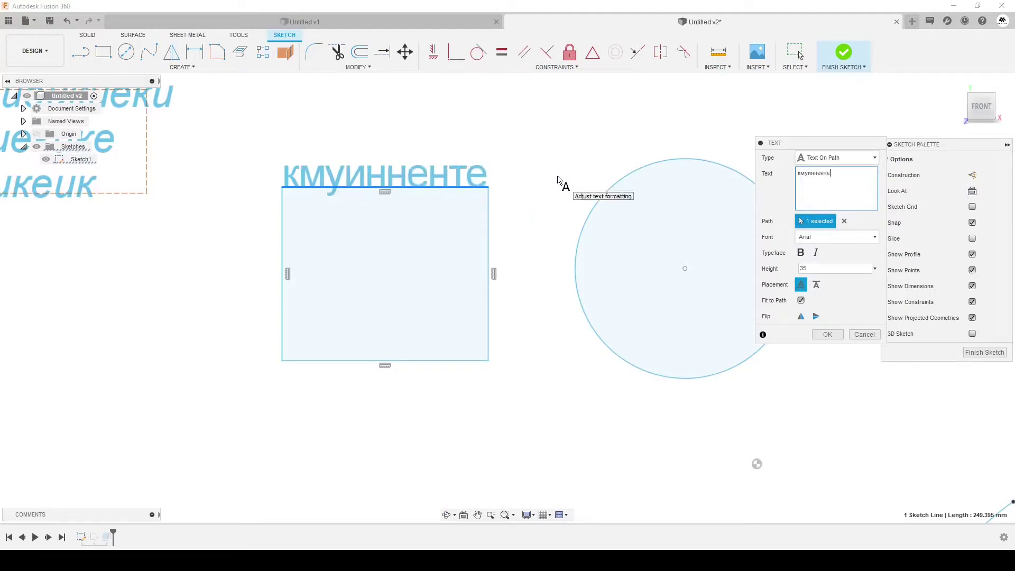
{"action": "type", "text": "р7р7р7"}
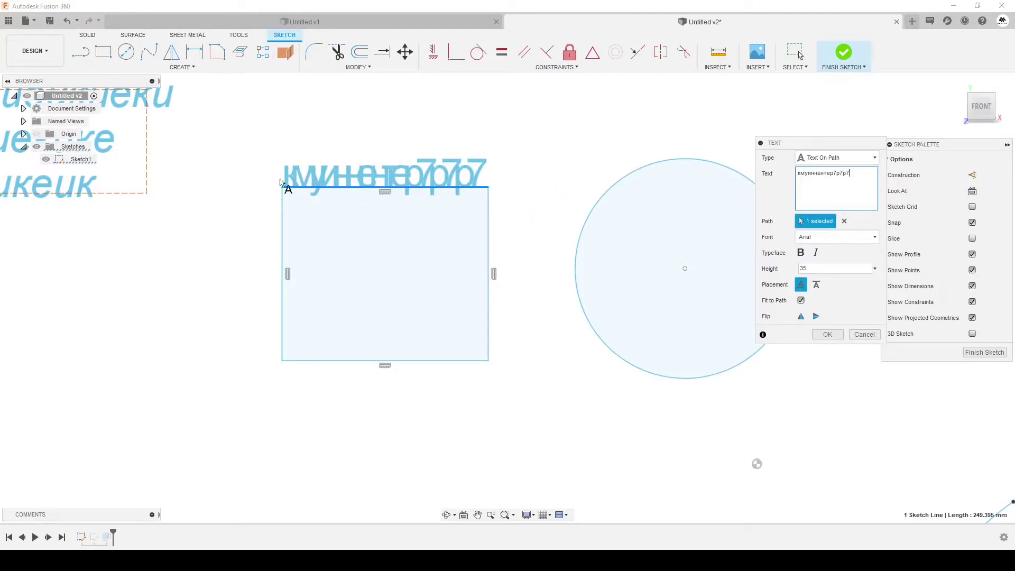
{"action": "left_click", "coordinate": [831, 272]}
{"action": "left_click", "coordinate": [816, 295]}
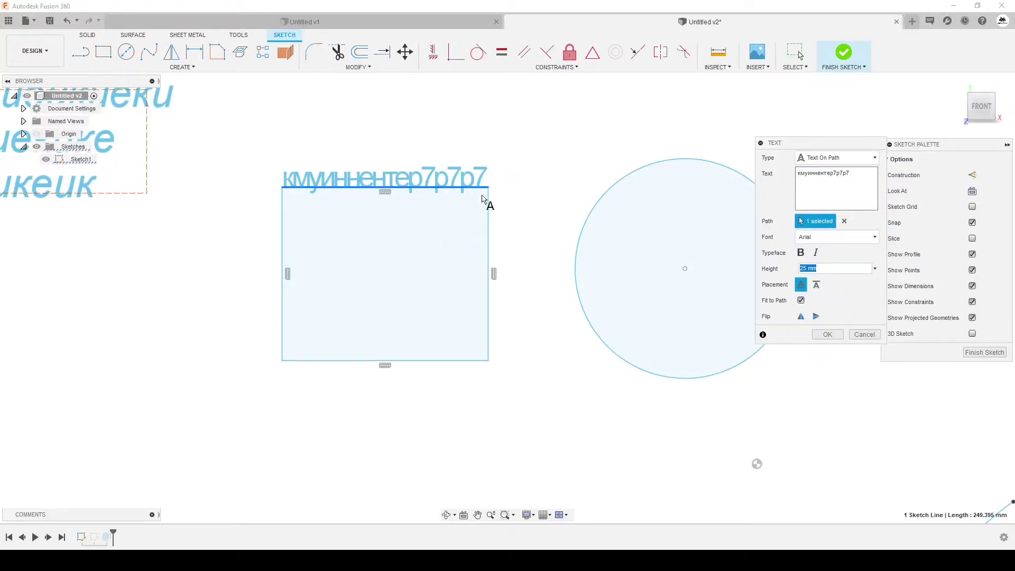
Delete the trailing characters from the path text.
{"action": "left_click", "coordinate": [840, 177]}
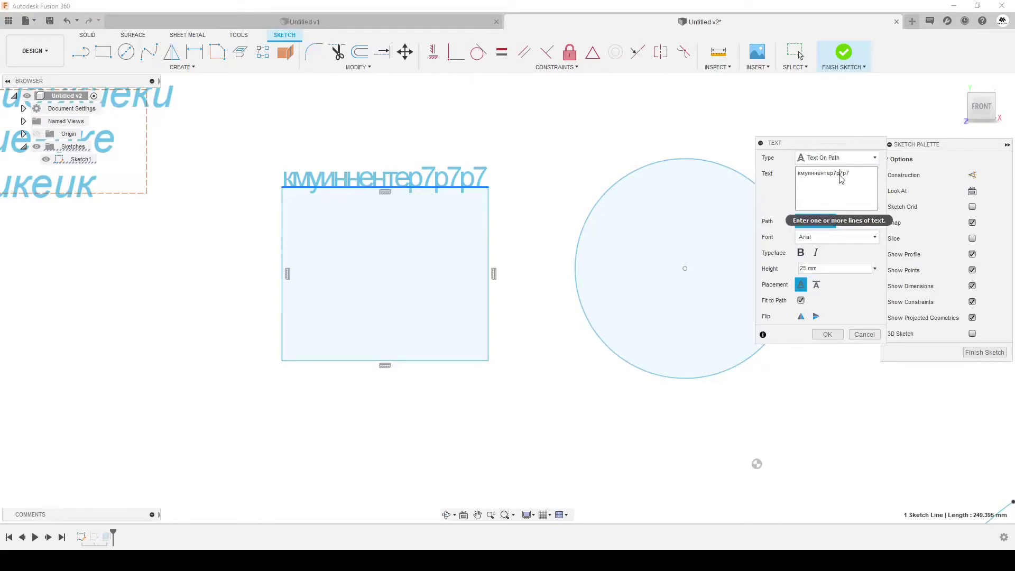
{"action": "left_click_drag", "start_coordinate": [854, 174], "coordinate": [822, 174]}
{"action": "key", "text": "BackSpace"}
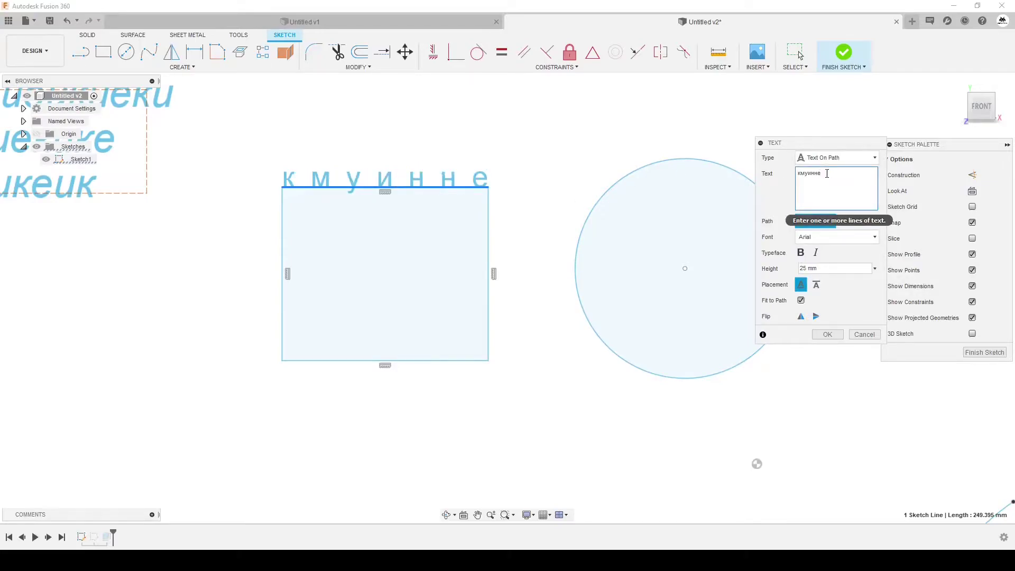
{"action": "mouse_move", "coordinate": [800, 300]}
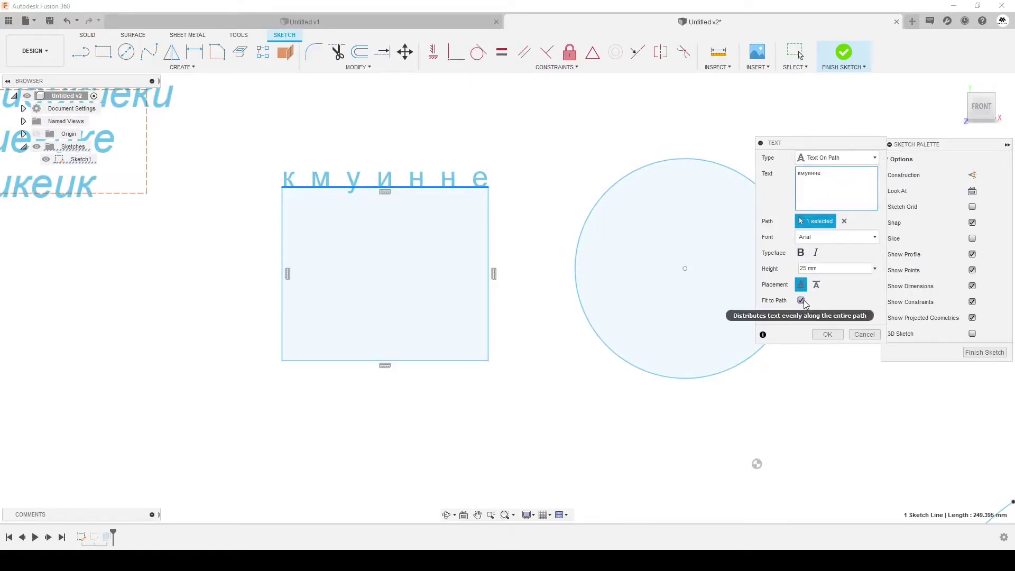
Try centre, right and flip options, then commit the text fitted across the whole top edge.
{"action": "left_click", "coordinate": [800, 300]}
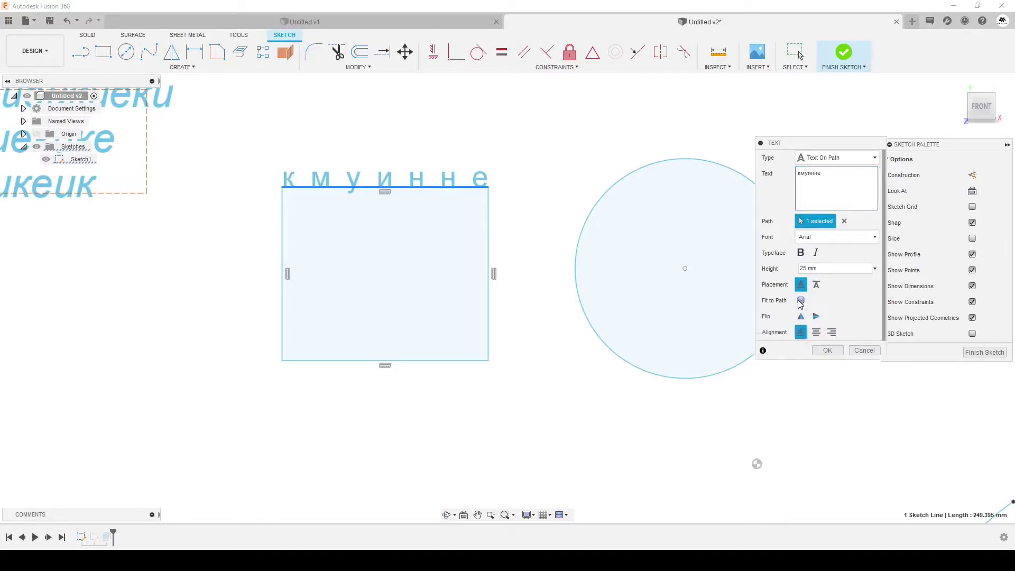
{"action": "left_click", "coordinate": [816, 333]}
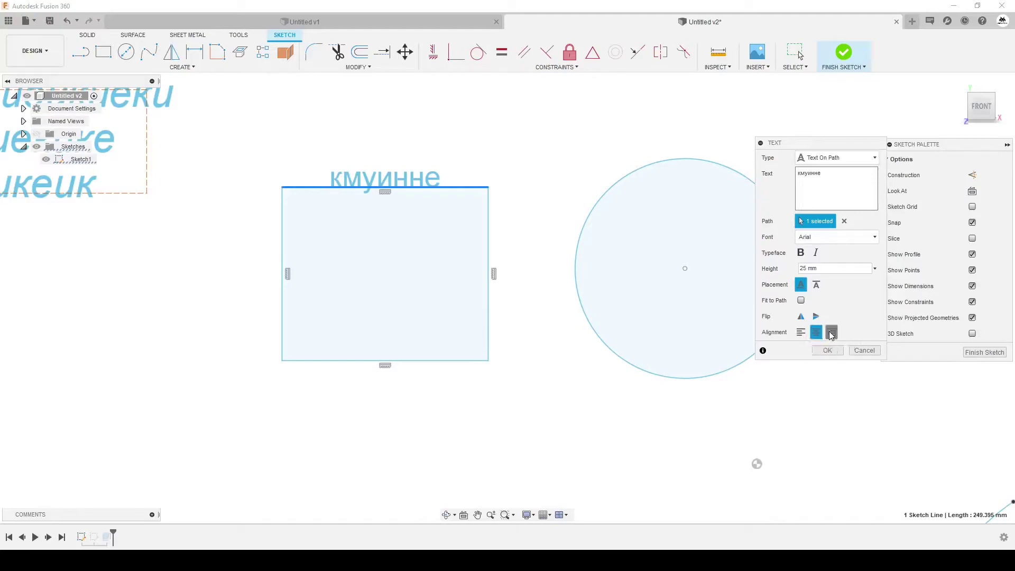
{"action": "left_click", "coordinate": [831, 333]}
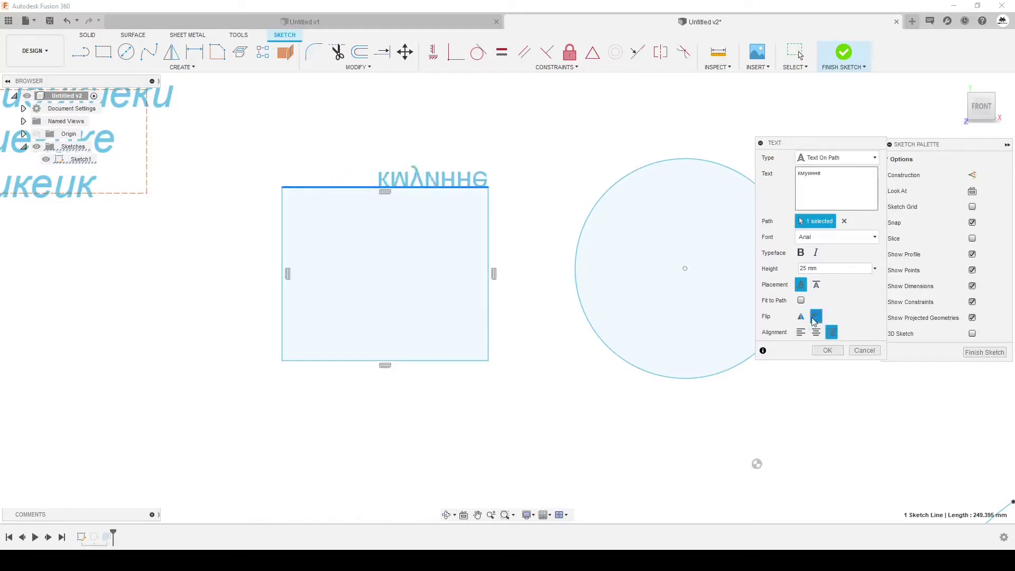
{"action": "left_click", "coordinate": [816, 316]}
{"action": "left_click", "coordinate": [816, 316]}
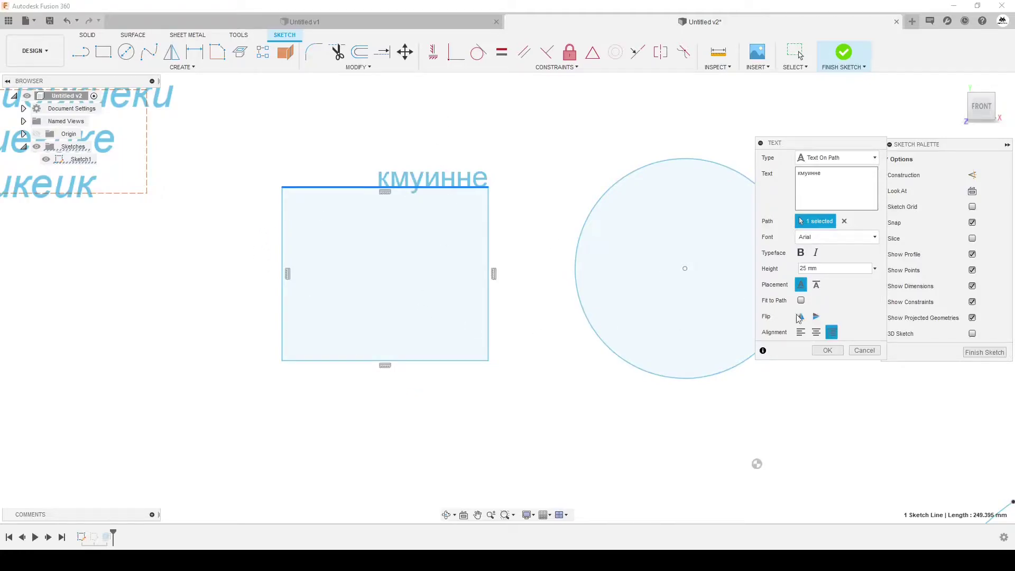
{"action": "left_click", "coordinate": [801, 331]}
{"action": "left_click", "coordinate": [800, 300]}
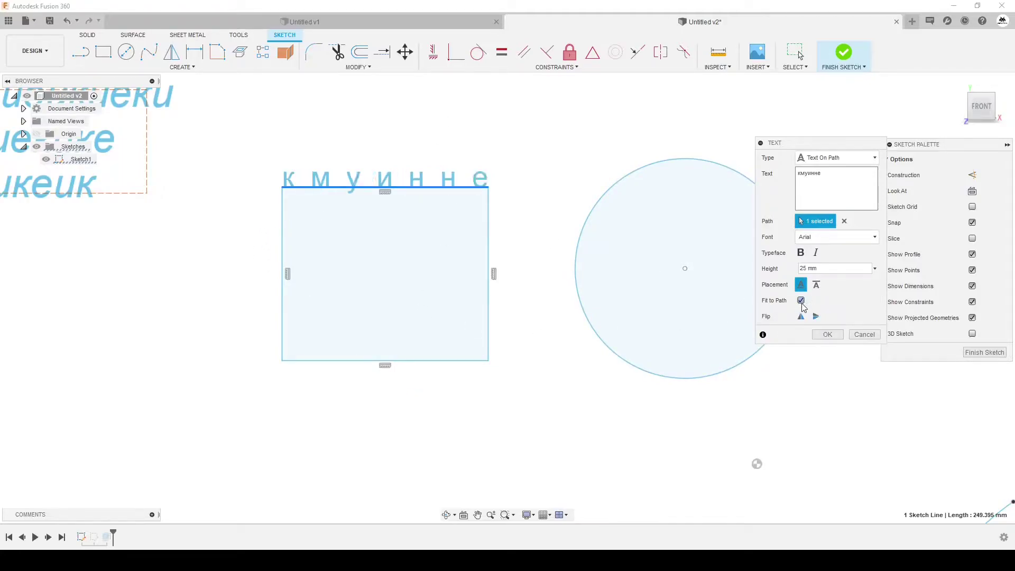
{"action": "left_click", "coordinate": [827, 334]}
{"action": "scroll", "coordinate": [296, 223], "scroll_direction": "down", "scroll_amount": 4}
Create Text On Path on the circle with height 35.
{"action": "left_click", "coordinate": [187, 73]}
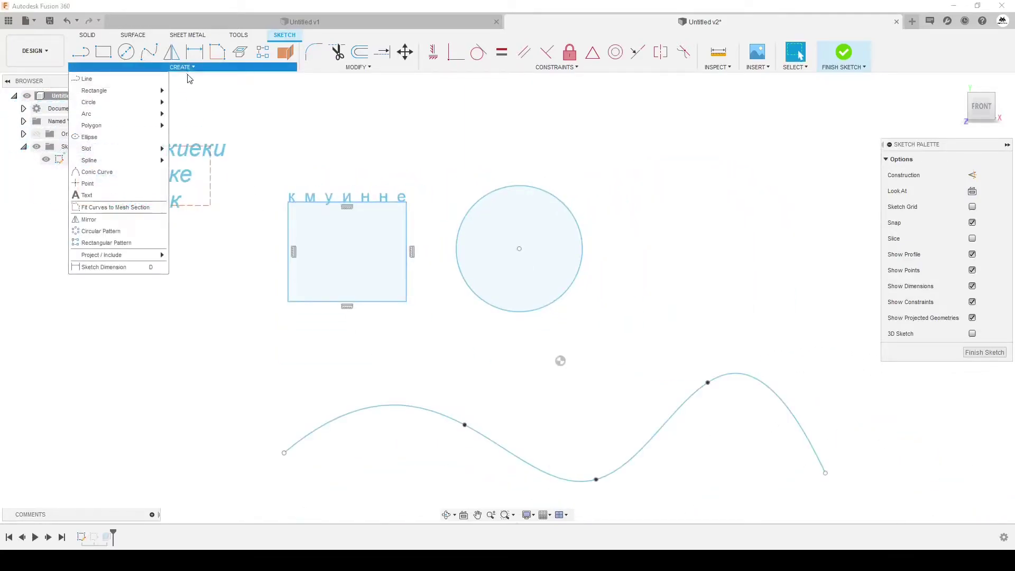
{"action": "left_click", "coordinate": [93, 186]}
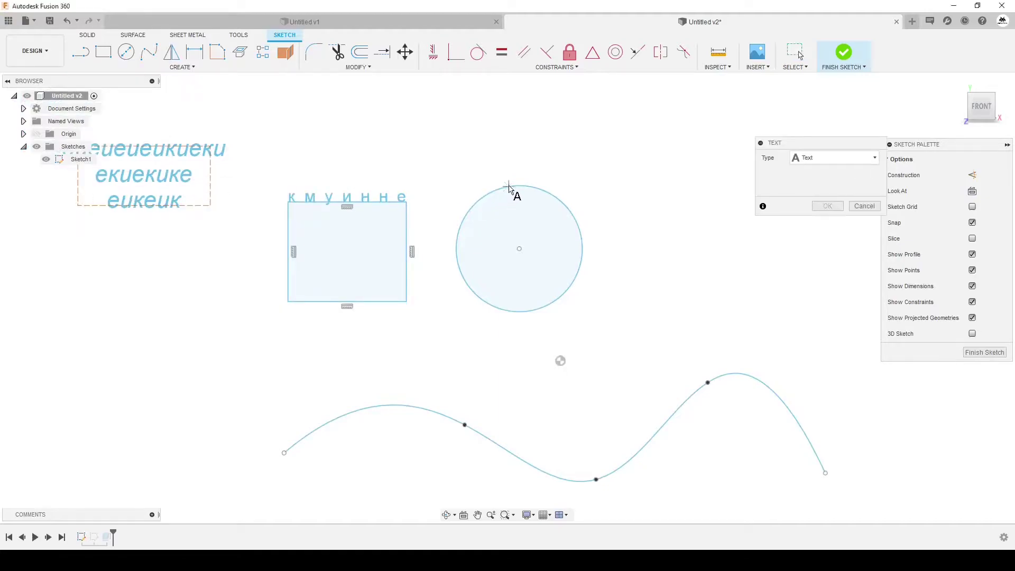
{"action": "left_click", "coordinate": [875, 158]}
{"action": "left_click", "coordinate": [835, 181]}
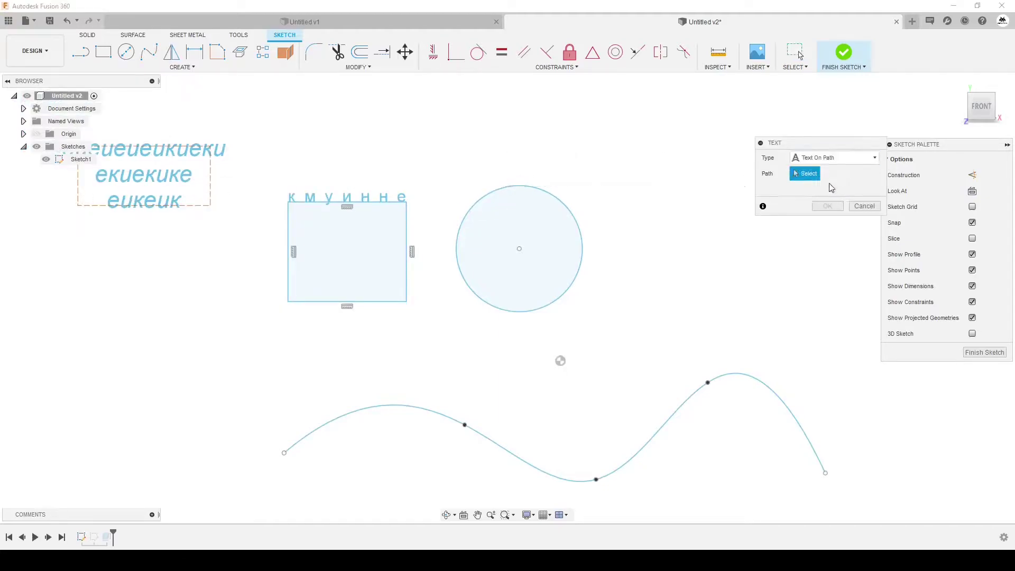
{"action": "left_click", "coordinate": [549, 195]}
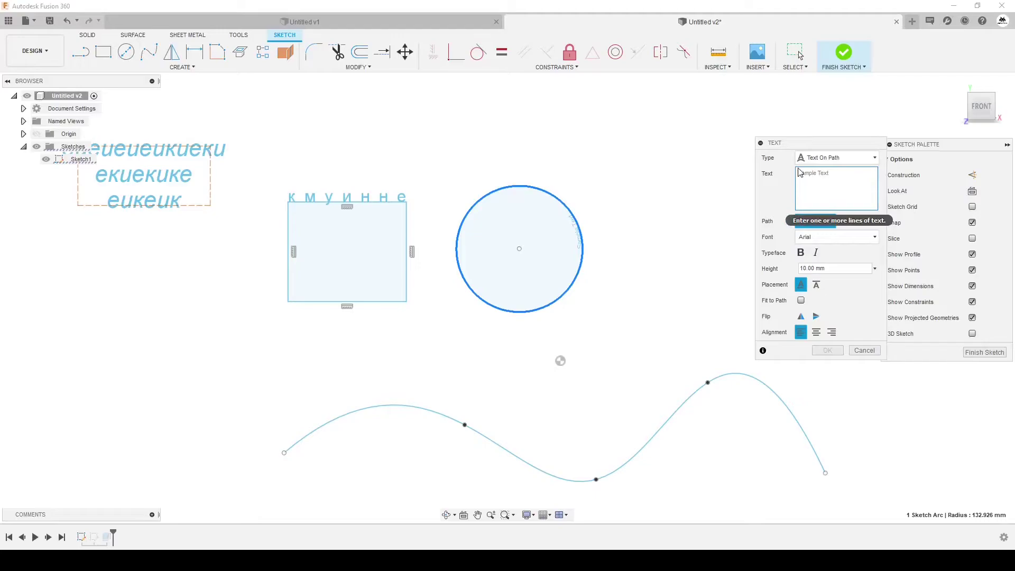
{"action": "type", "text": "мкеекии56и"}
{"action": "left_click", "coordinate": [833, 268]}
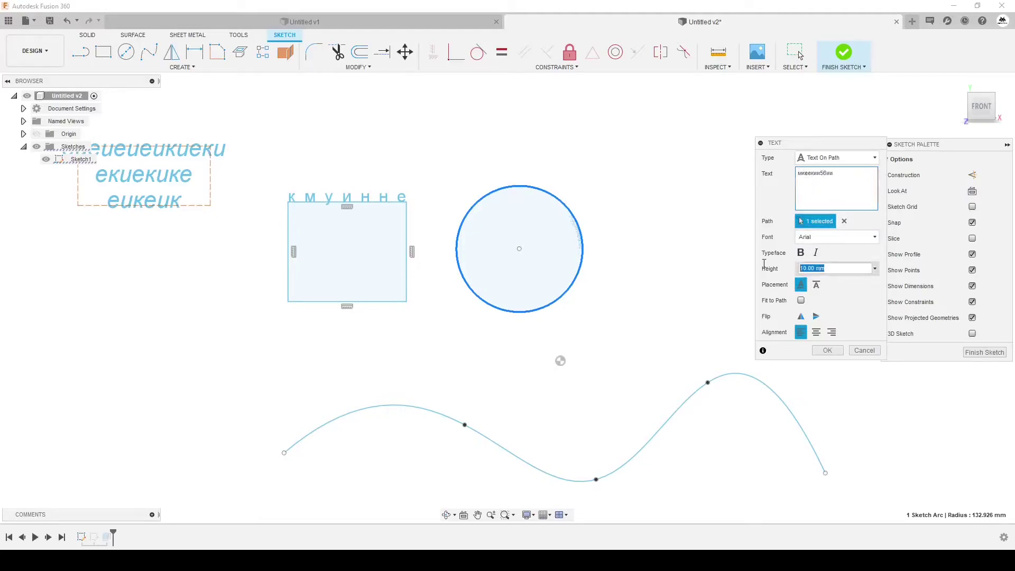
{"action": "type", "text": "35"}
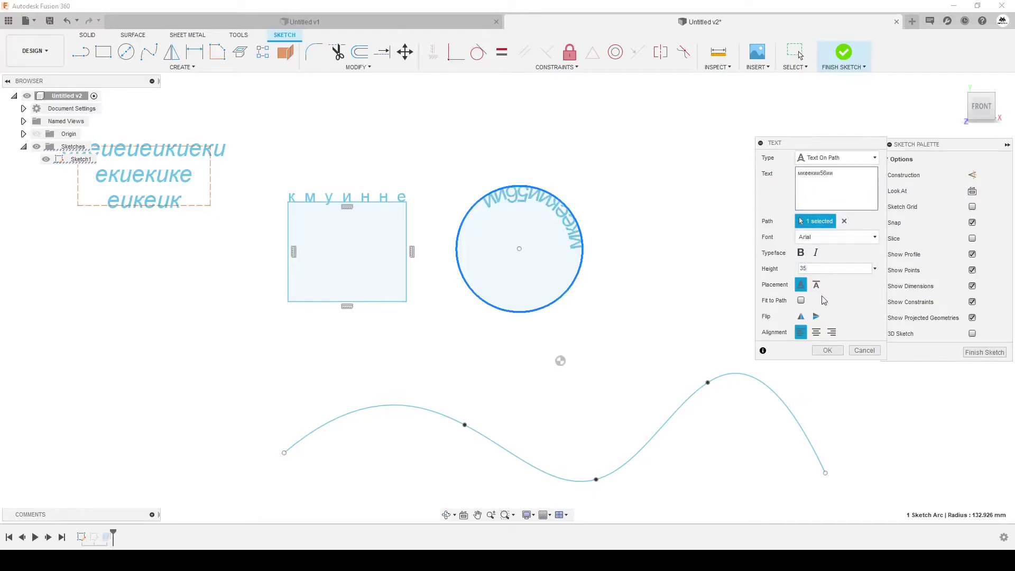
Place the circle text outside the circle, fit it to the path, and commit it.
{"action": "left_click", "coordinate": [816, 285]}
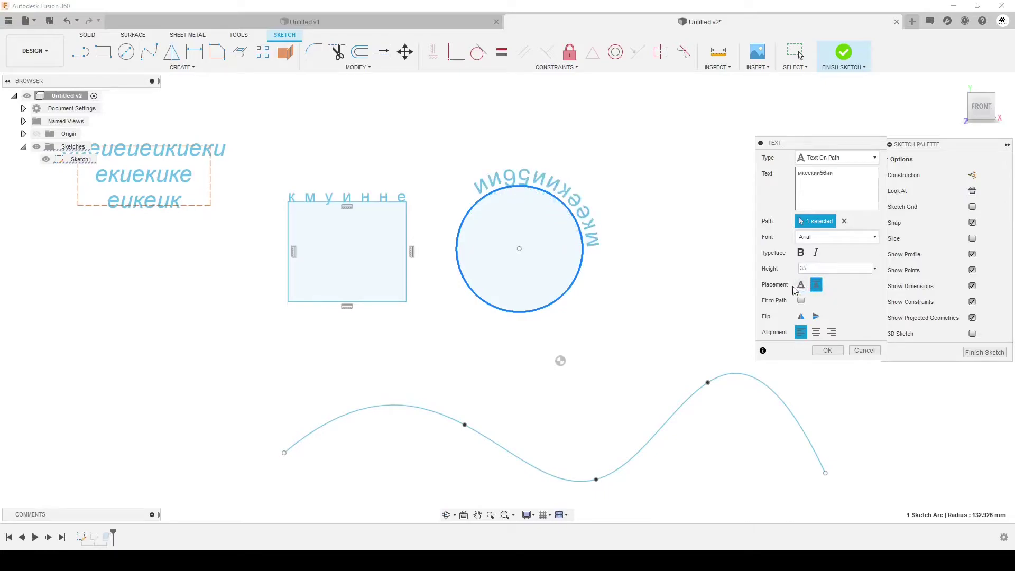
{"action": "left_click", "coordinate": [801, 285]}
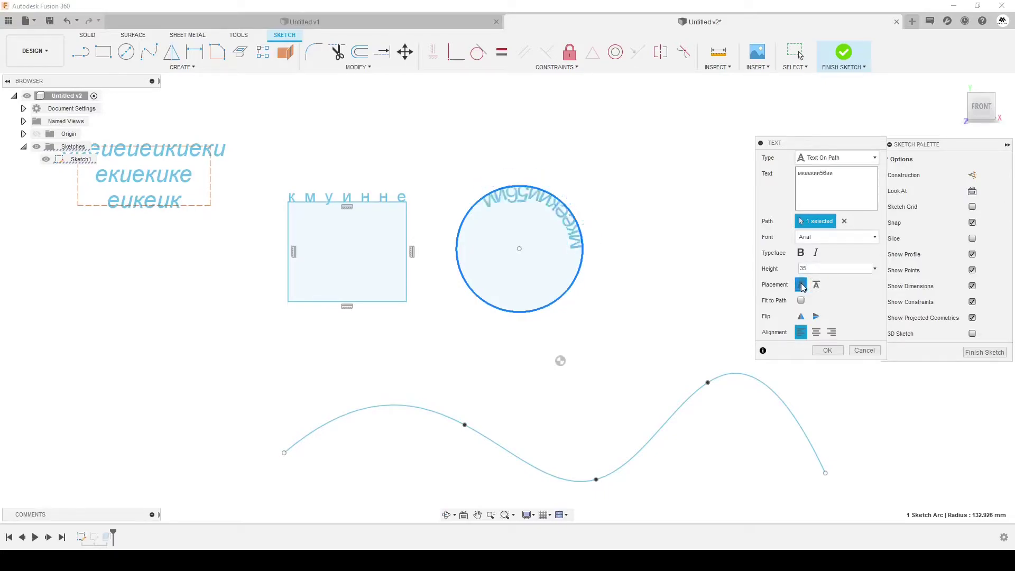
{"action": "left_click", "coordinate": [816, 286]}
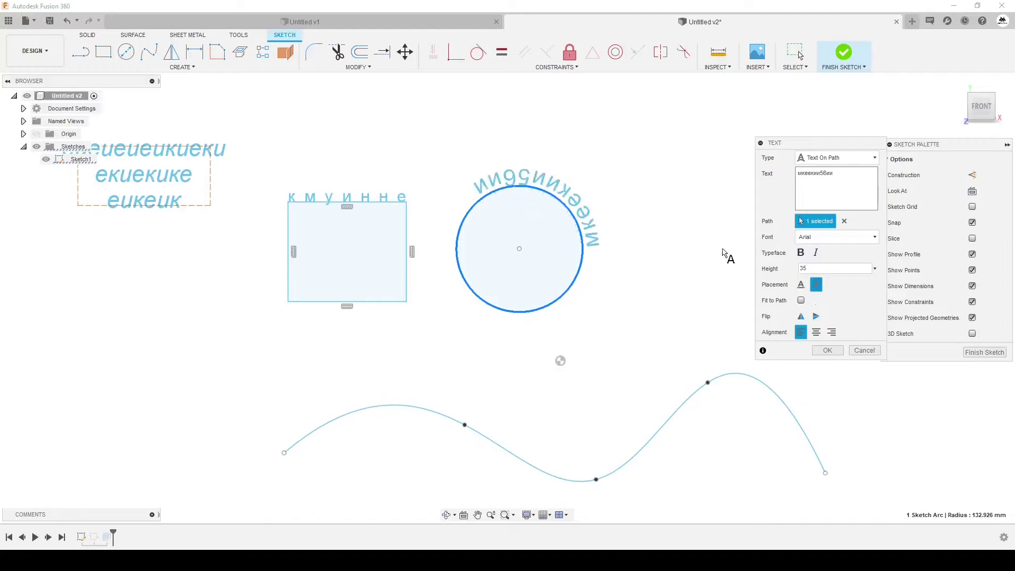
{"action": "left_click", "coordinate": [801, 300]}
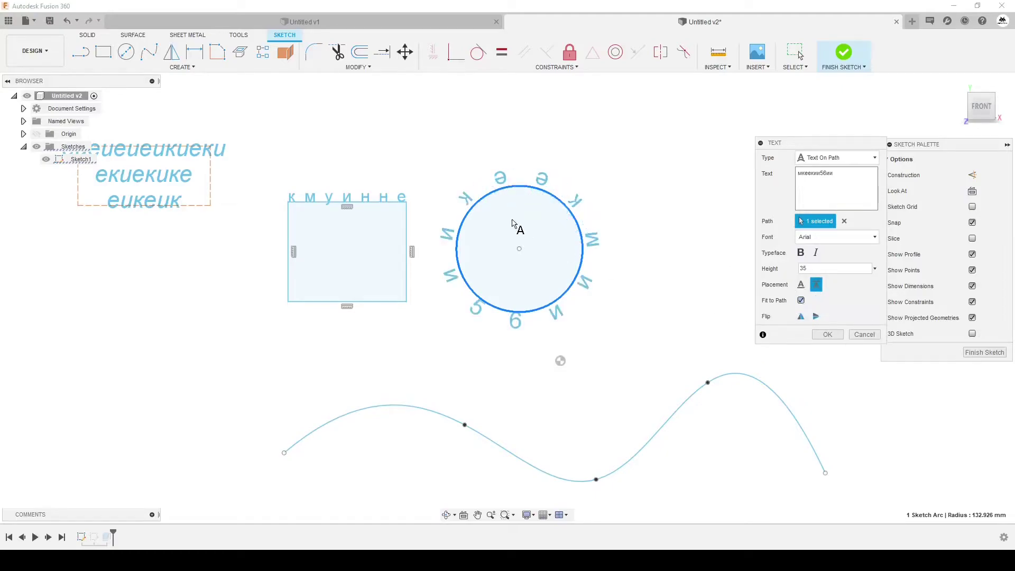
{"action": "left_click", "coordinate": [801, 284]}
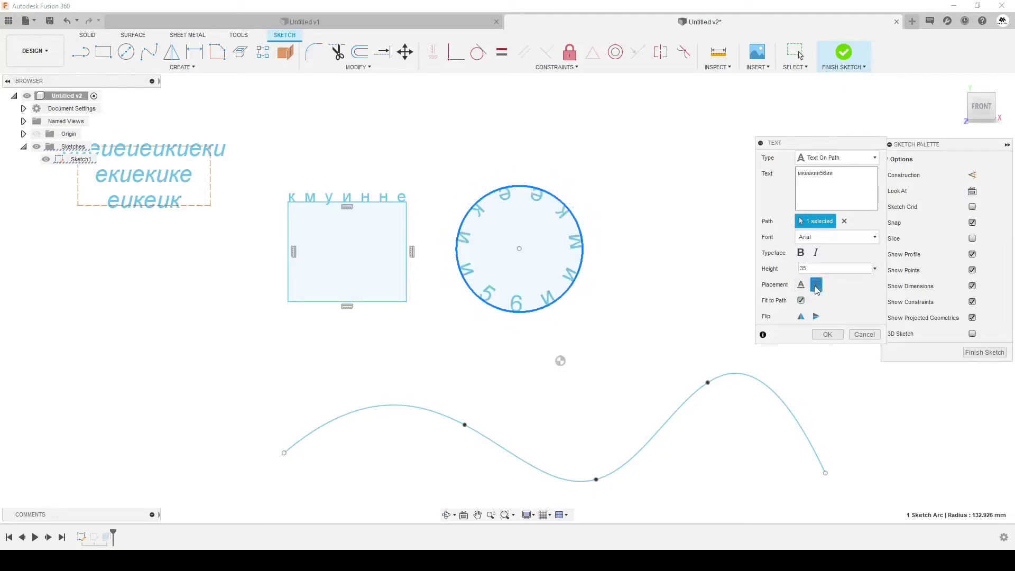
{"action": "left_click", "coordinate": [816, 285]}
{"action": "left_click", "coordinate": [830, 336]}
{"action": "scroll", "coordinate": [475, 212], "scroll_direction": "down", "scroll_amount": 2}
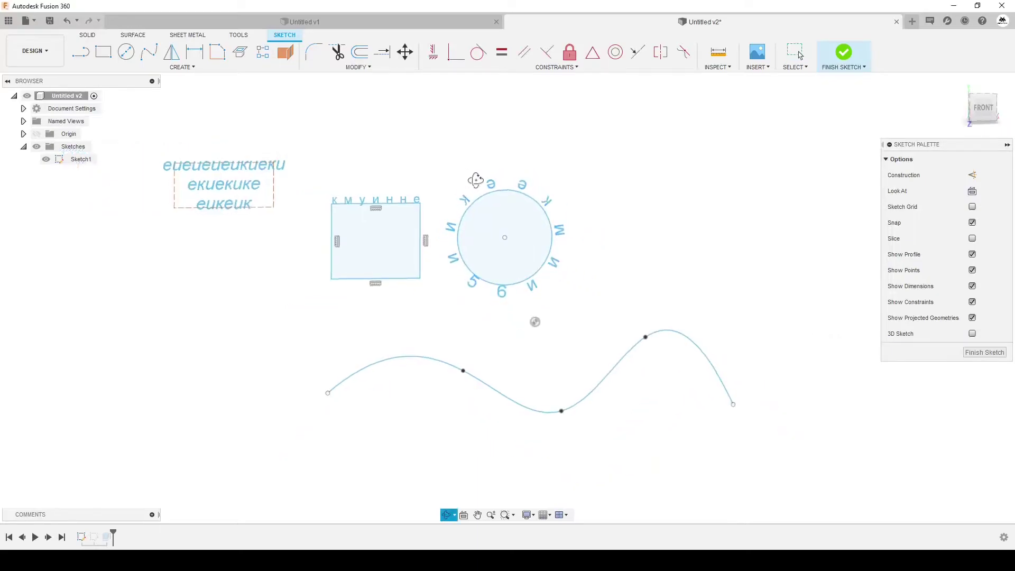
{"action": "middle_click_drag", "start_coordinate": [475, 212], "coordinate": [495, 212], "text": "shift"}
{"action": "scroll", "coordinate": [494, 211], "scroll_direction": "up", "scroll_amount": 3}
{"action": "scroll", "coordinate": [571, 236], "scroll_direction": "down", "scroll_amount": 5}
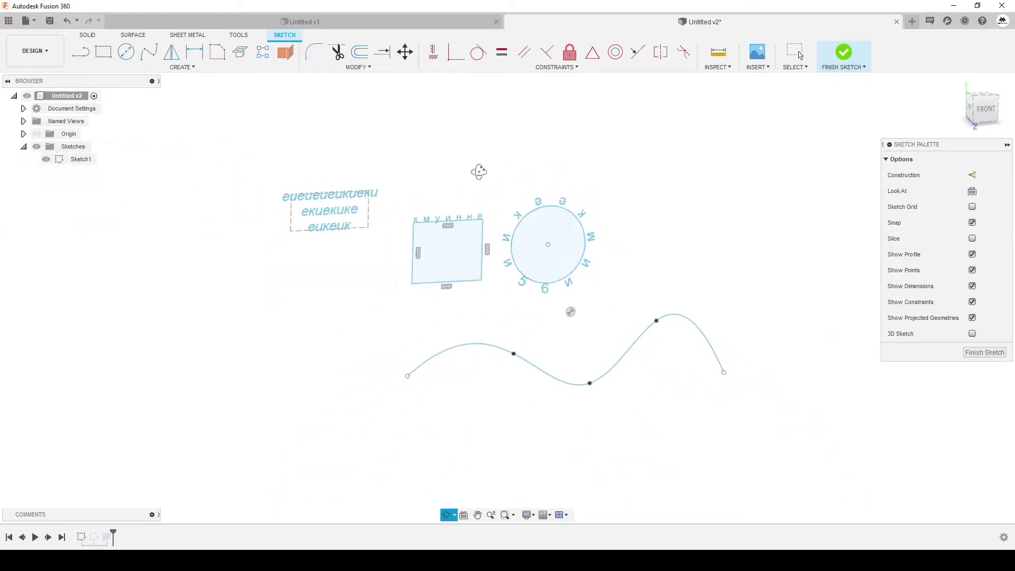
Create Text On Path along the wavy spline with height 53.
{"action": "left_click", "coordinate": [177, 68]}
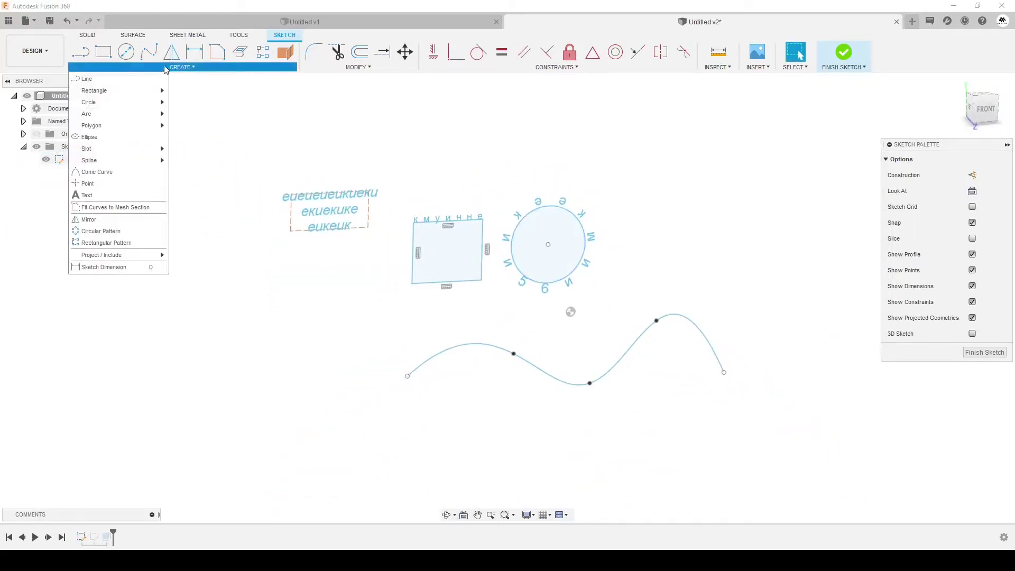
{"action": "left_click", "coordinate": [87, 194]}
{"action": "left_click", "coordinate": [832, 158]}
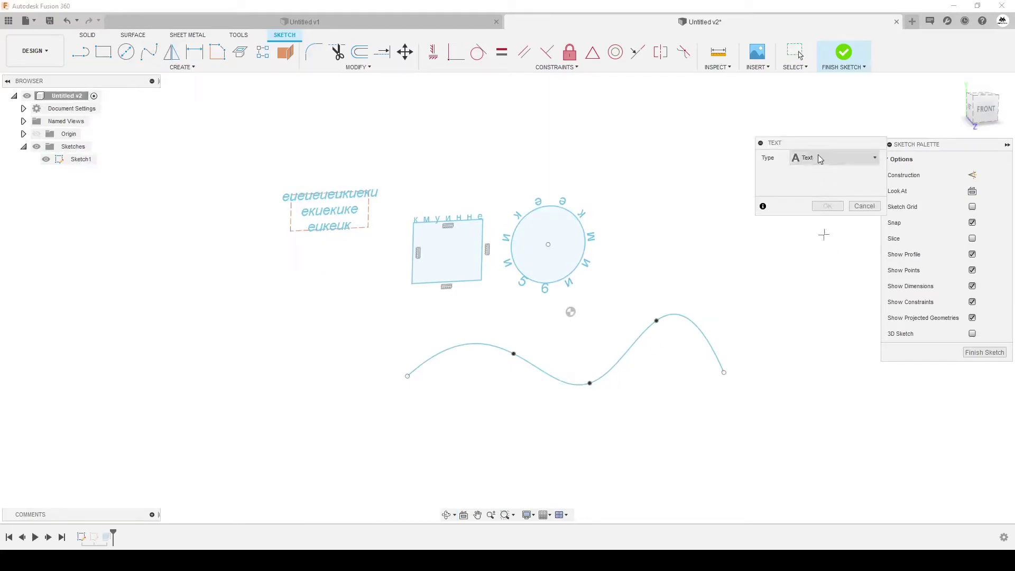
{"action": "left_click", "coordinate": [818, 184]}
{"action": "left_click", "coordinate": [640, 337]}
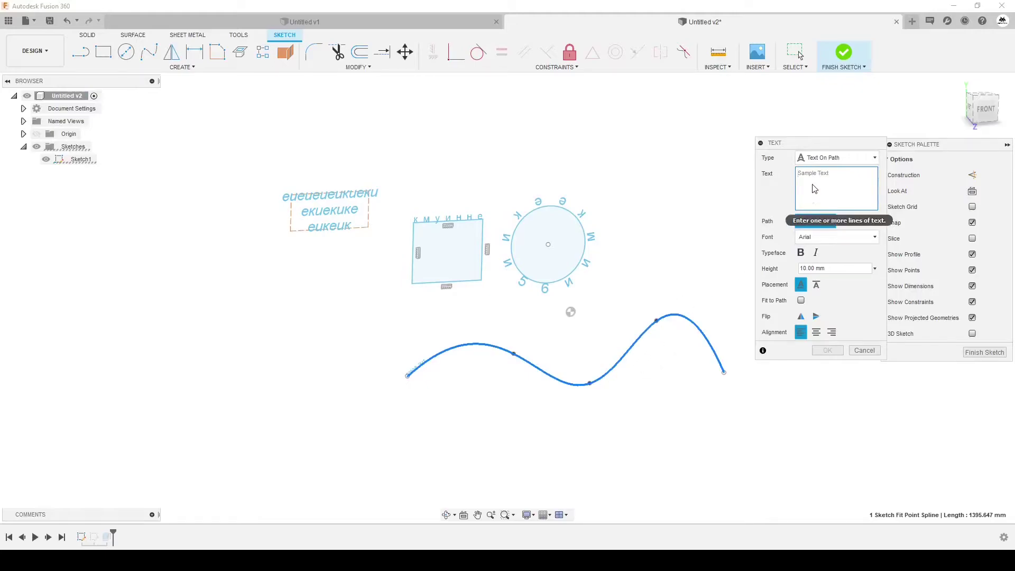
{"action": "type", "text": "eweтентнт"}
{"action": "left_click", "coordinate": [835, 268]}
{"action": "type", "text": "53"}
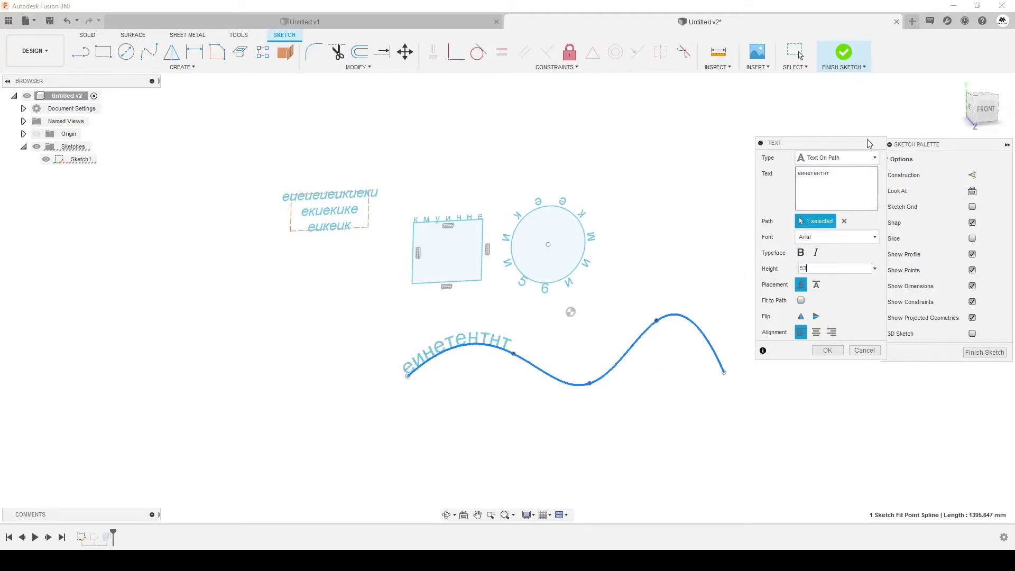
Lengthen the spline text, fit it to the path, and trim the excess letters.
{"action": "left_click", "coordinate": [852, 178]}
{"action": "type", "text": "ee"}
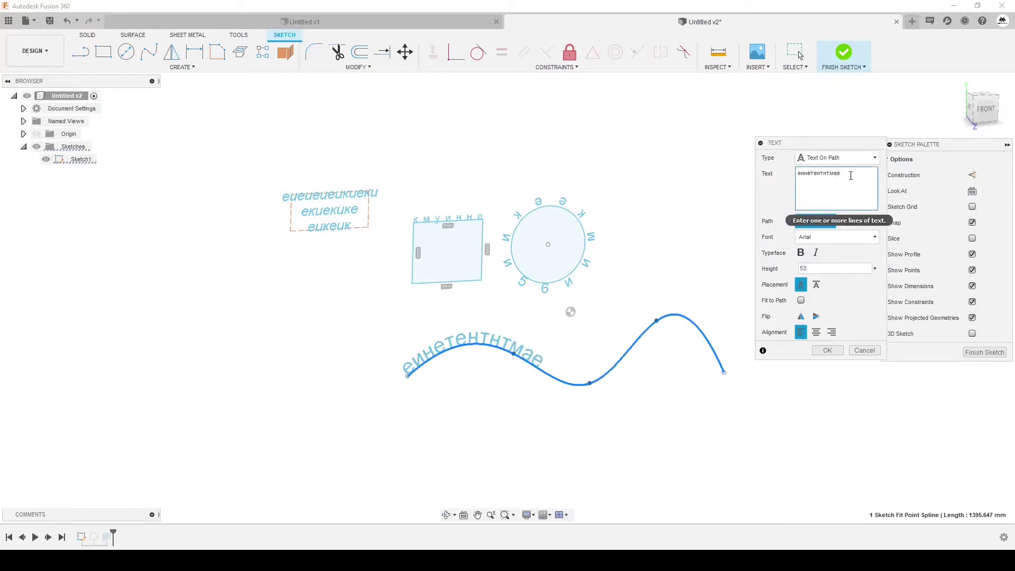
{"action": "type", "text": "eeeeeeeeeeeeeeeeeeeeeeeeeeee"}
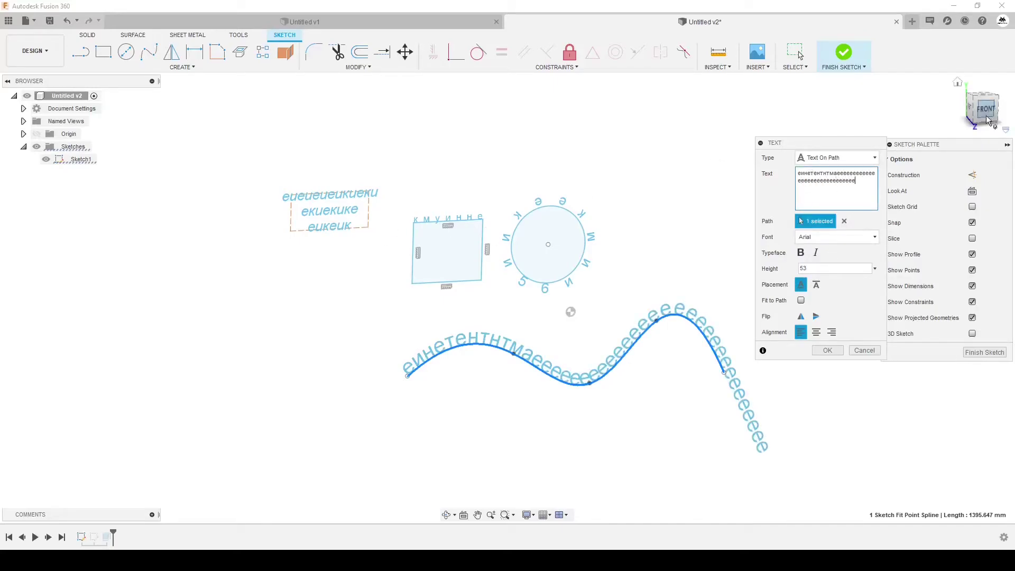
{"action": "scroll", "coordinate": [385, 197], "scroll_direction": "down", "scroll_amount": 2}
{"action": "scroll", "coordinate": [713, 370], "scroll_direction": "up", "scroll_amount": 1}
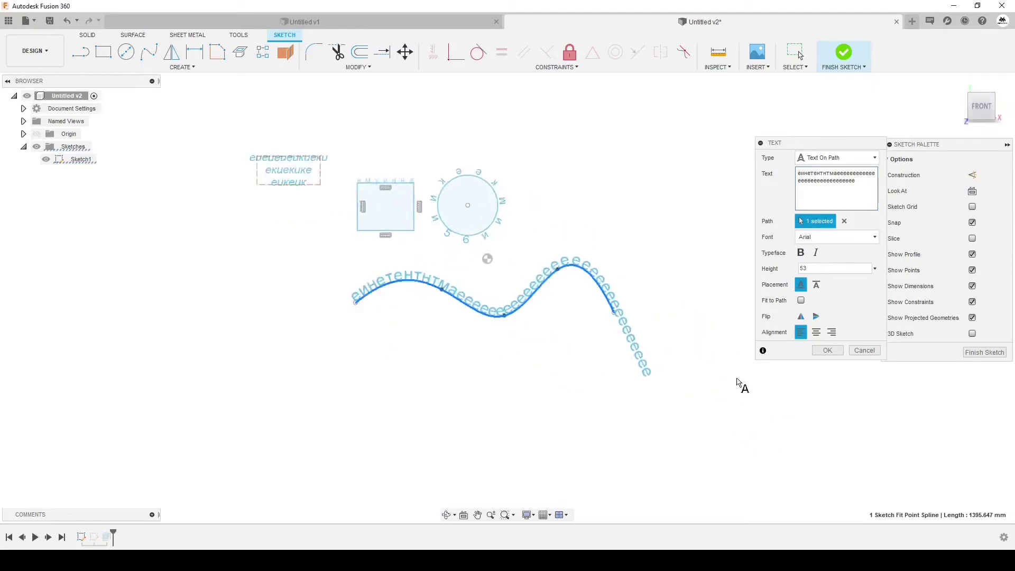
{"action": "scroll", "coordinate": [569, 306], "scroll_direction": "up", "scroll_amount": 3}
{"action": "scroll", "coordinate": [569, 307], "scroll_direction": "up", "scroll_amount": 2}
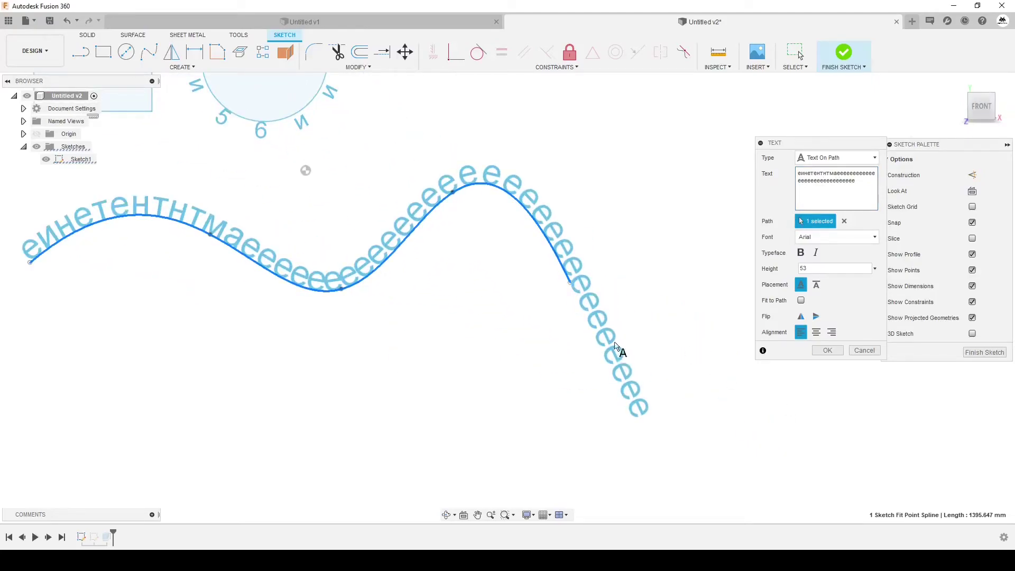
{"action": "type", "text": "eeeeeeeeeeeee"}
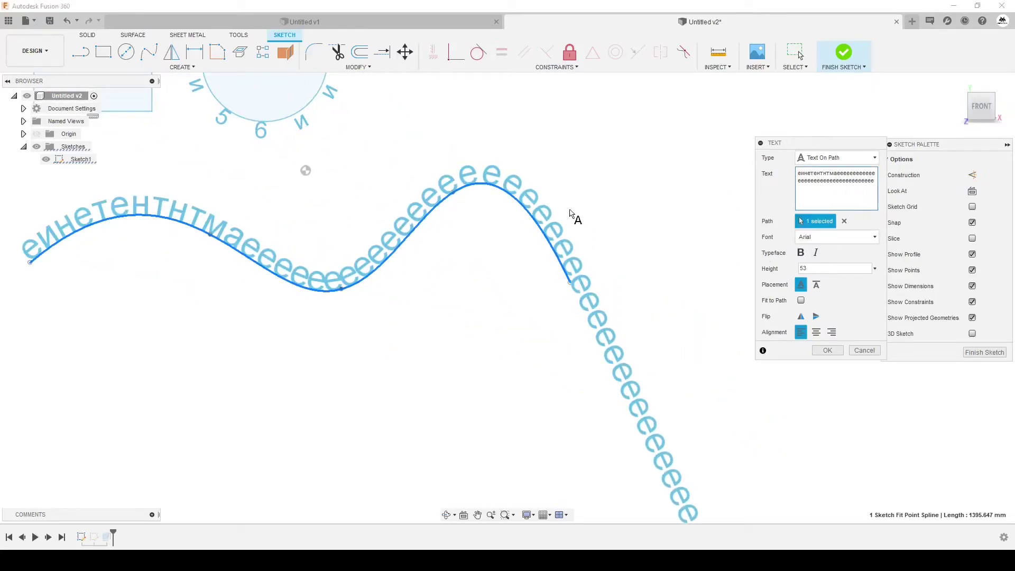
{"action": "scroll", "coordinate": [560, 232], "scroll_direction": "down", "scroll_amount": 4}
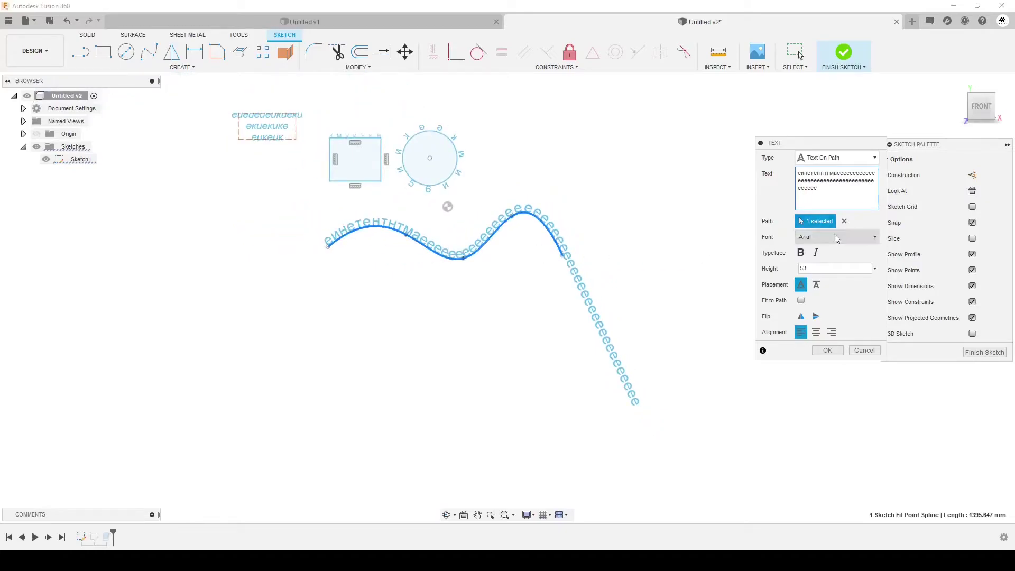
{"action": "left_click", "coordinate": [801, 301]}
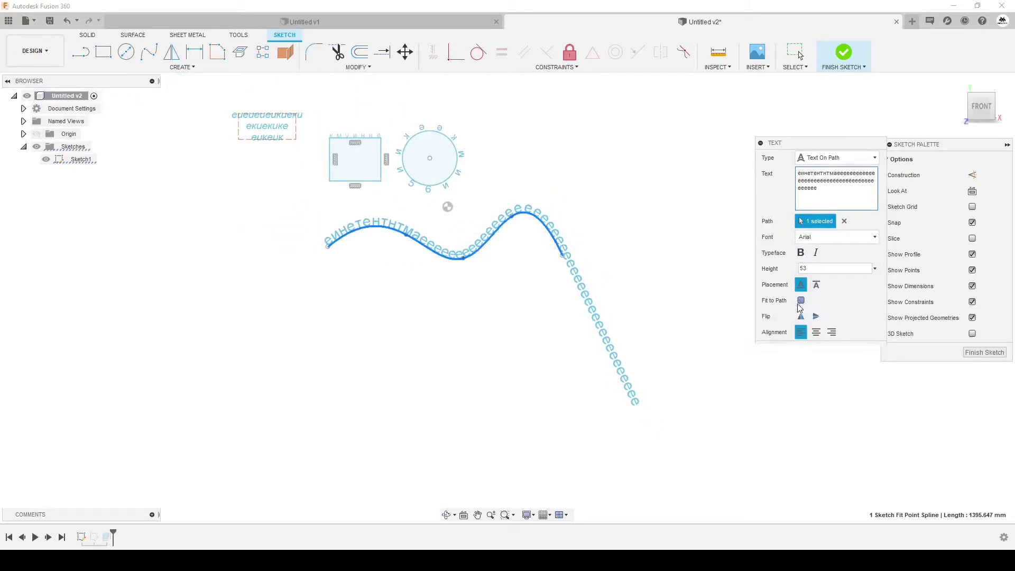
{"action": "left_click_drag", "start_coordinate": [818, 188], "coordinate": [821, 174]}
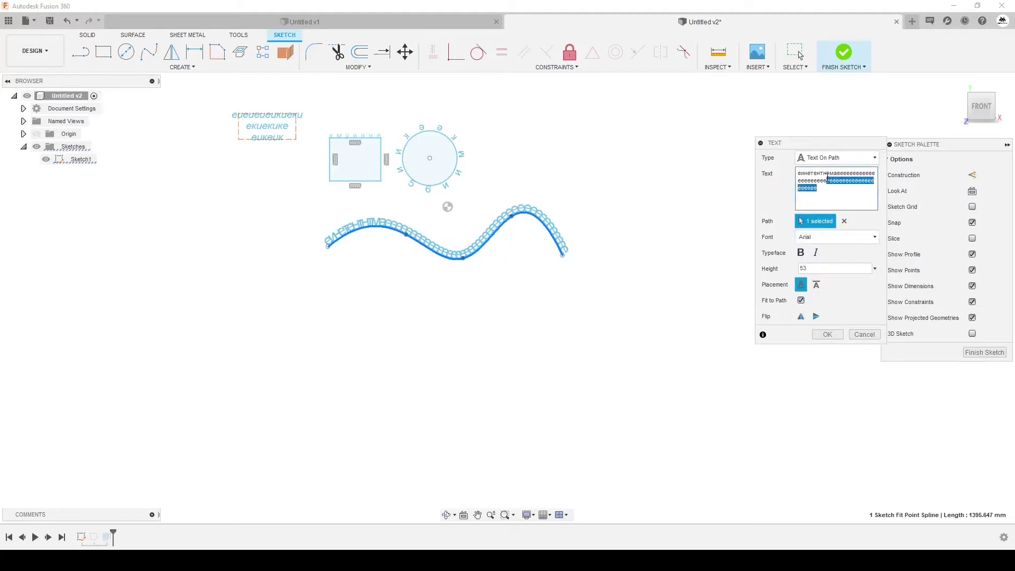
{"action": "key", "text": "BackSpace"}
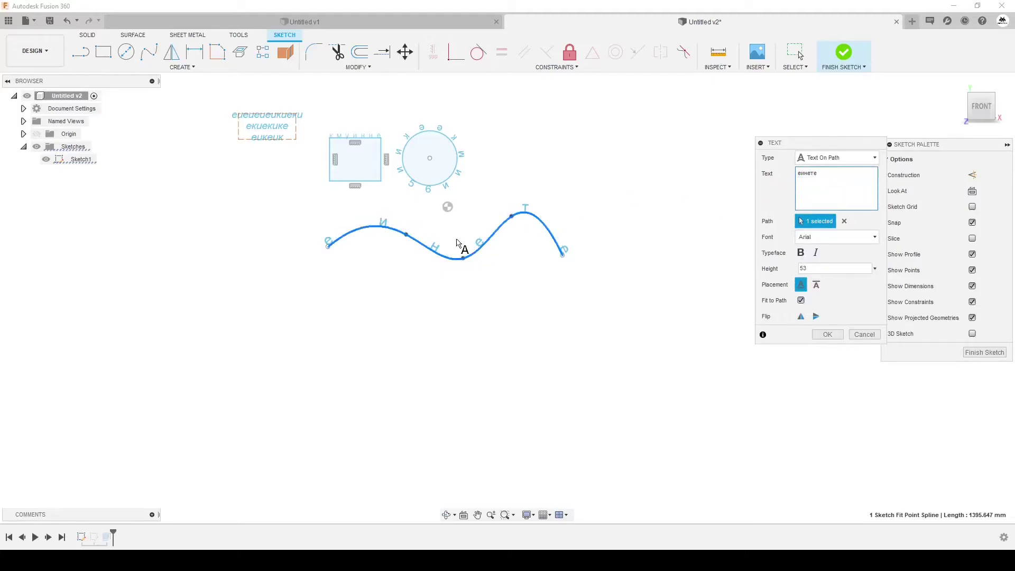
{"action": "scroll", "coordinate": [457, 243], "scroll_direction": "up", "scroll_amount": 3}
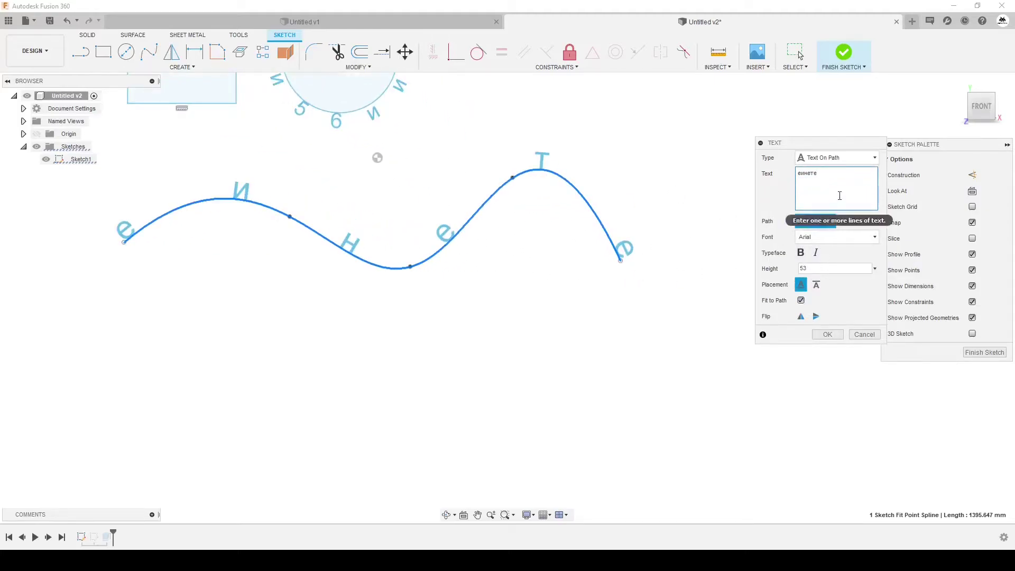
{"action": "type", "text": "ининиениен"}
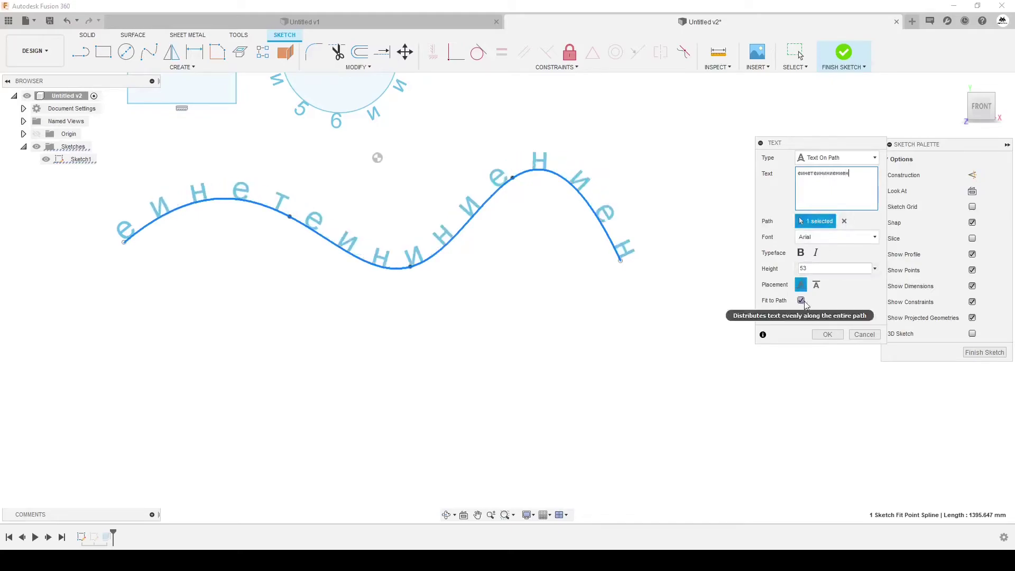
Test centre and right alignment, then accept the text fitted evenly along the spline.
{"action": "left_click", "coordinate": [801, 300]}
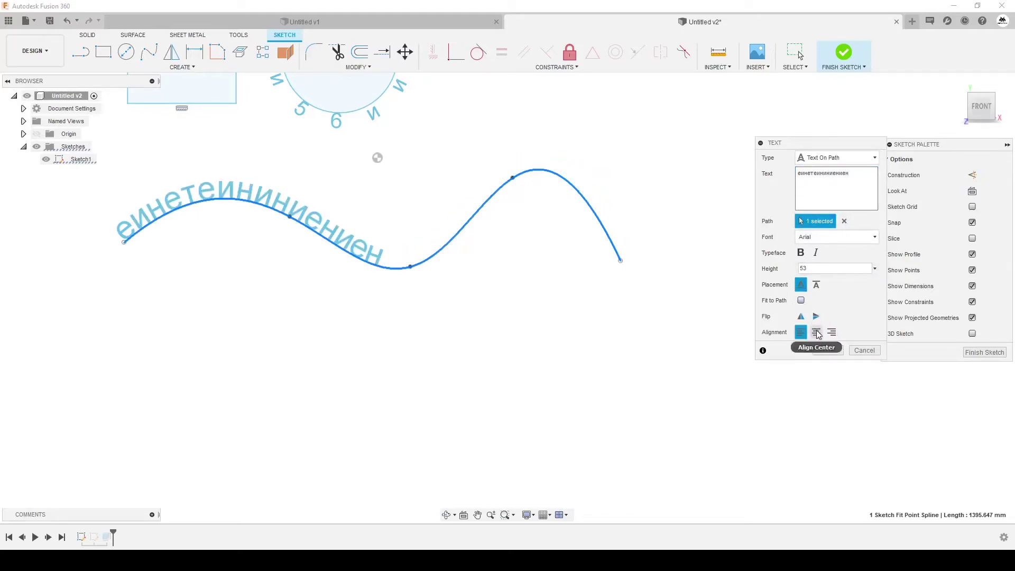
{"action": "left_click", "coordinate": [816, 332]}
{"action": "left_click", "coordinate": [832, 331]}
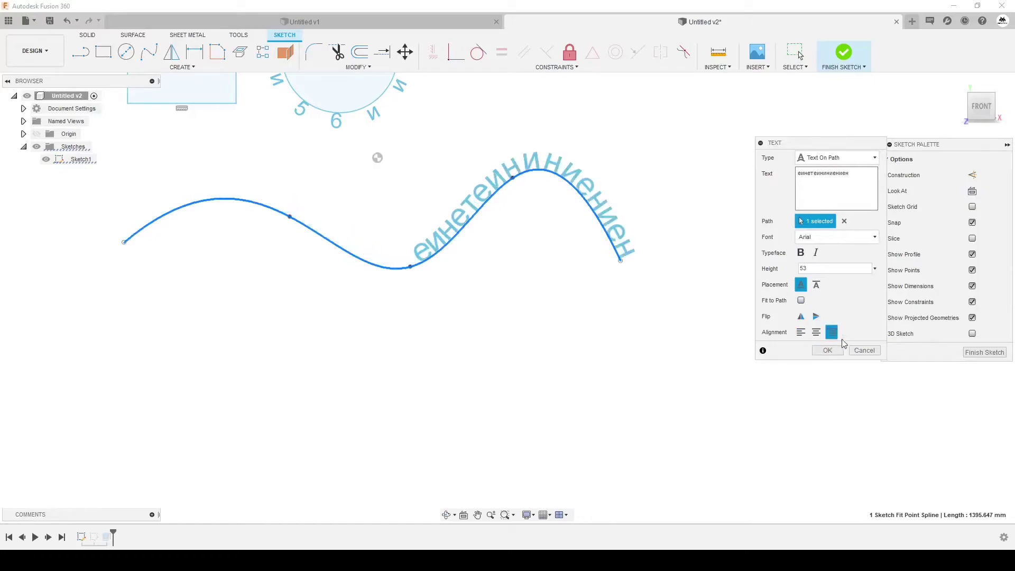
{"action": "left_click", "coordinate": [816, 333]}
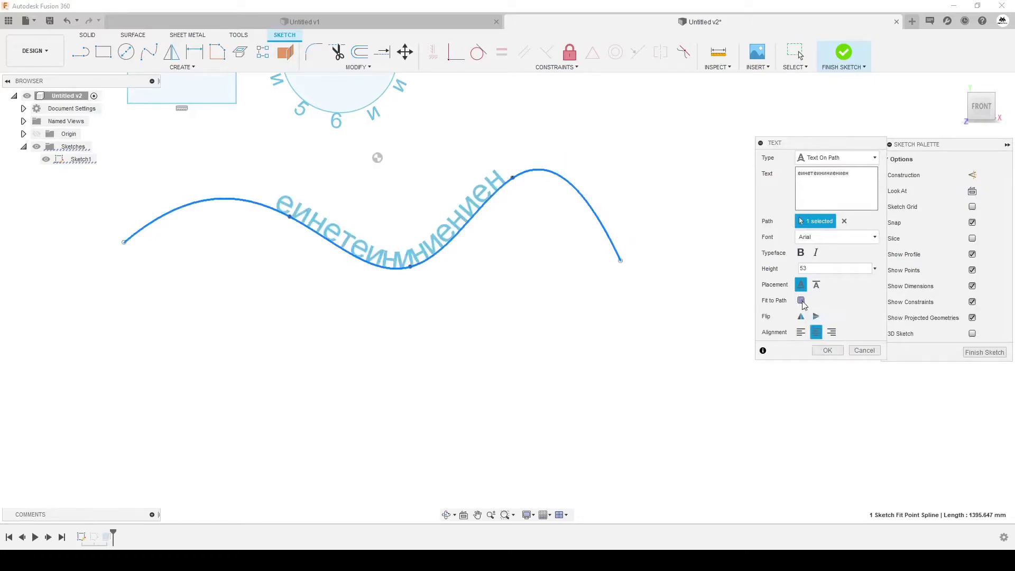
{"action": "left_click", "coordinate": [801, 300]}
{"action": "left_click", "coordinate": [827, 350]}
Drag the spline's end and fit points to reshape the curve, then finish the sketch.
{"action": "scroll", "coordinate": [587, 337], "scroll_direction": "down", "scroll_amount": 2}
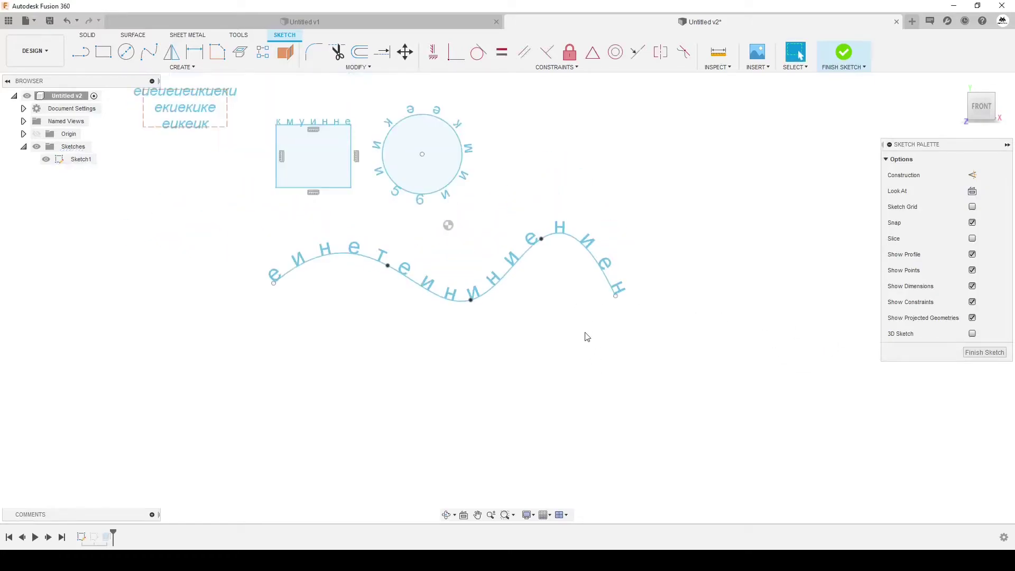
{"action": "left_click_drag", "start_coordinate": [617, 297], "coordinate": [727, 252]}
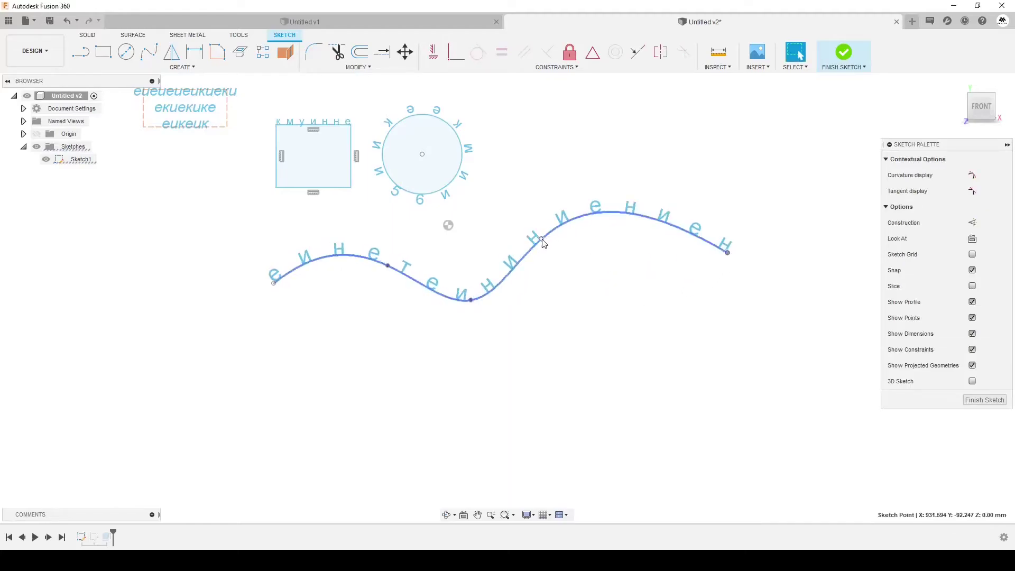
{"action": "mouse_move", "coordinate": [541, 239]}
{"action": "left_mouse_down"}
{"action": "mouse_move", "coordinate": [546, 310]}
{"action": "mouse_move", "coordinate": [523, 389]}
{"action": "left_mouse_up"}
{"action": "mouse_move", "coordinate": [470, 300]}
{"action": "left_mouse_down"}
{"action": "mouse_move", "coordinate": [519, 279]}
{"action": "mouse_move", "coordinate": [463, 285]}
{"action": "left_mouse_up"}
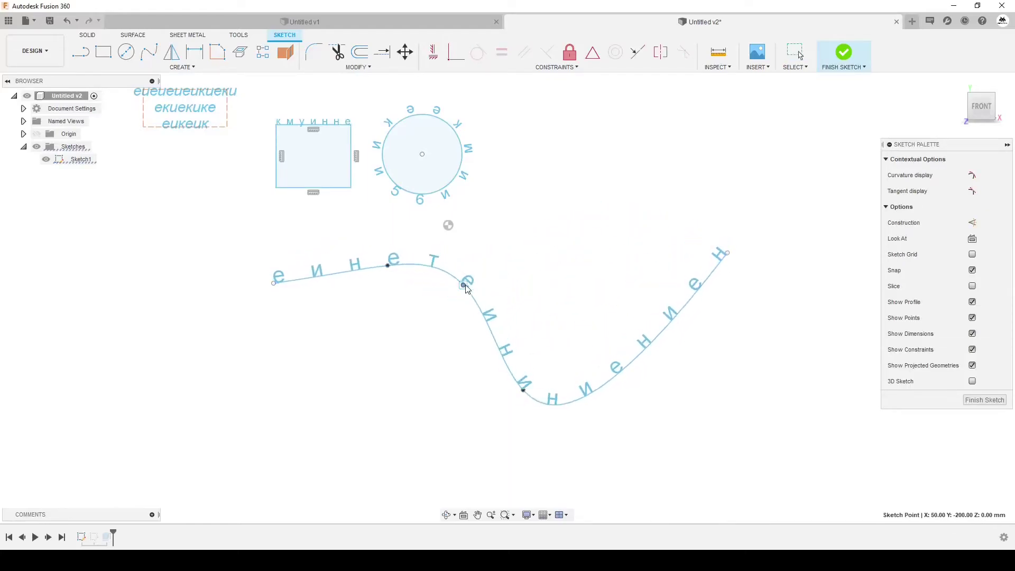
{"action": "left_click", "coordinate": [970, 401]}
Unhide the cylinder body and orbit to view it in 3D.
{"action": "left_click", "coordinate": [844, 52]}
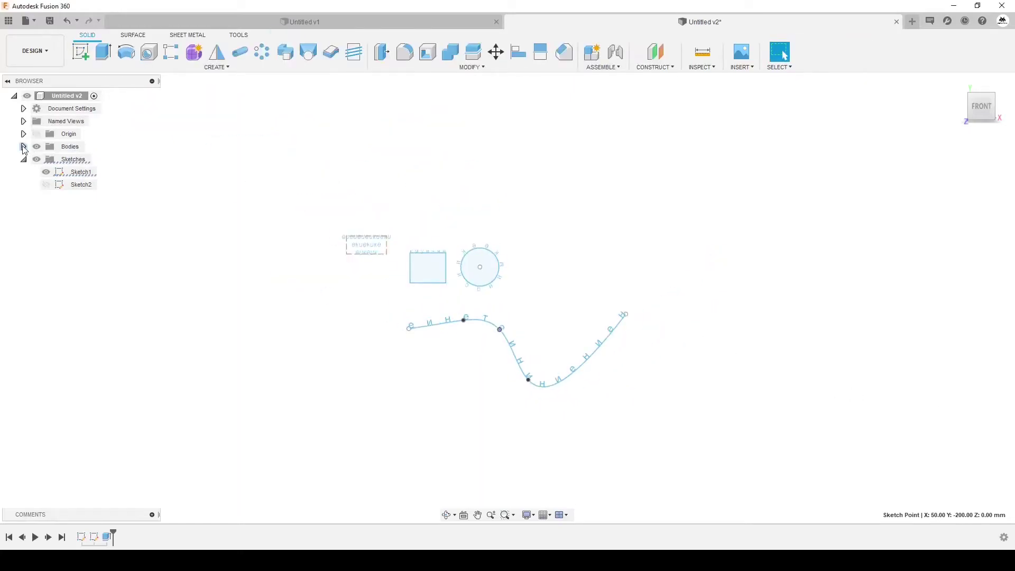
{"action": "left_click", "coordinate": [46, 159]}
{"action": "left_click", "coordinate": [78, 159]}
{"action": "middle_click_drag", "start_coordinate": [363, 199], "coordinate": [303, 200], "text": "shift"}
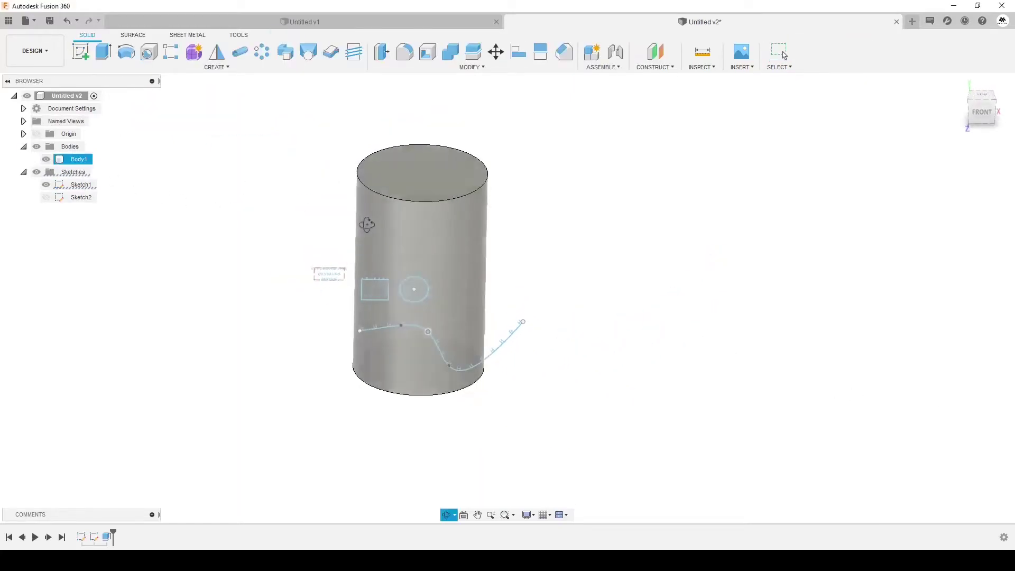
{"action": "left_click_drag", "start_coordinate": [304, 201], "coordinate": [347, 199]}
{"action": "key", "text": "Escape"}
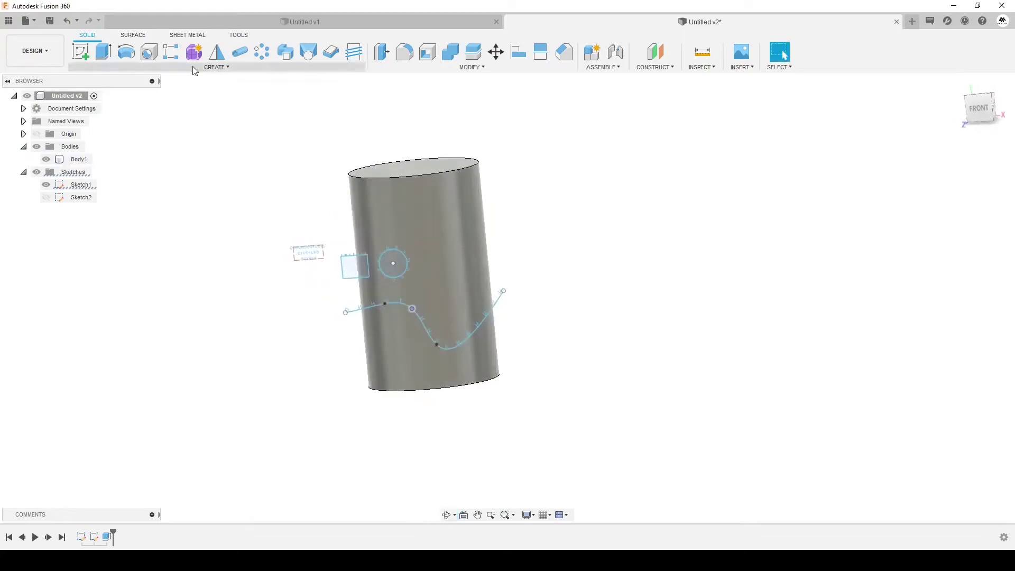
Emboss the spline text onto the cylinder's curved face as a 2 mm deboss.
{"action": "left_click", "coordinate": [185, 69]}
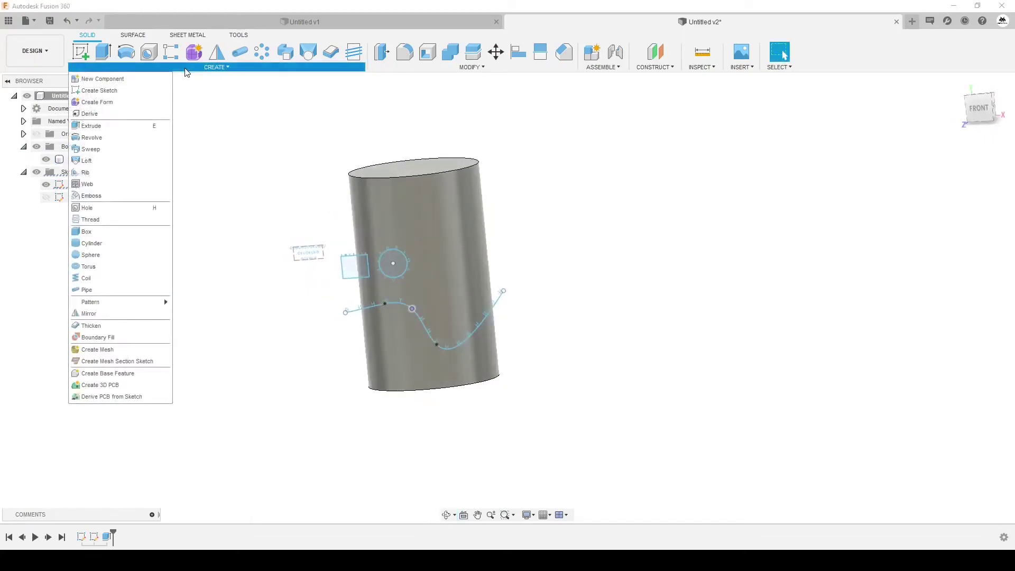
{"action": "left_click", "coordinate": [106, 195]}
{"action": "scroll", "coordinate": [683, 256], "scroll_direction": "up", "scroll_amount": 2}
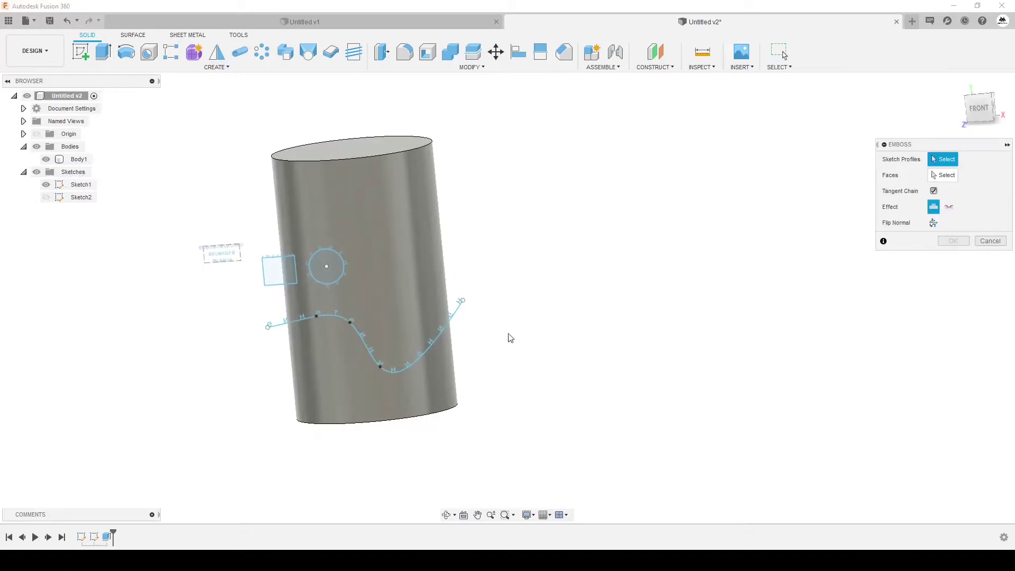
{"action": "left_click", "coordinate": [443, 333]}
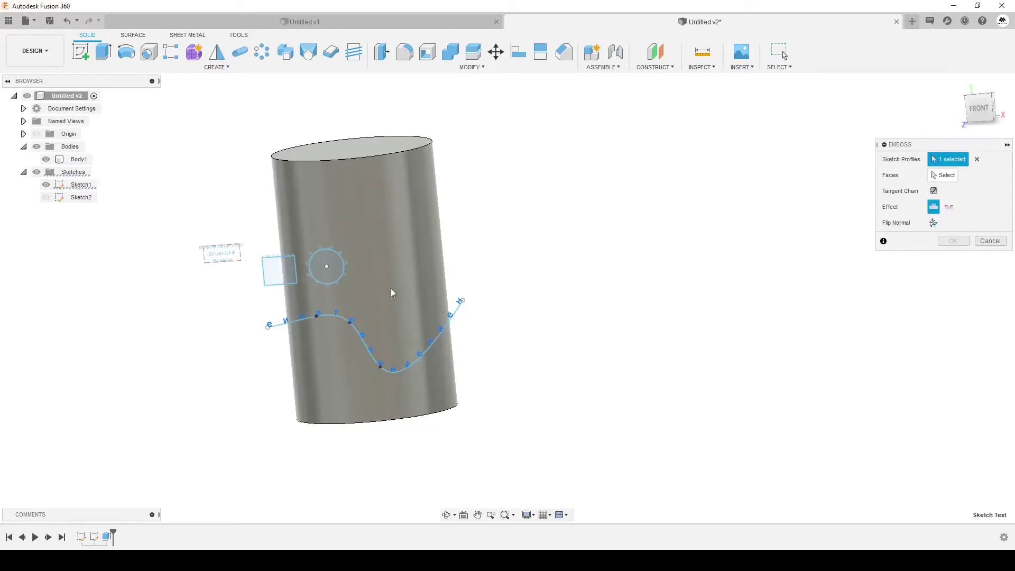
{"action": "left_click", "coordinate": [942, 175]}
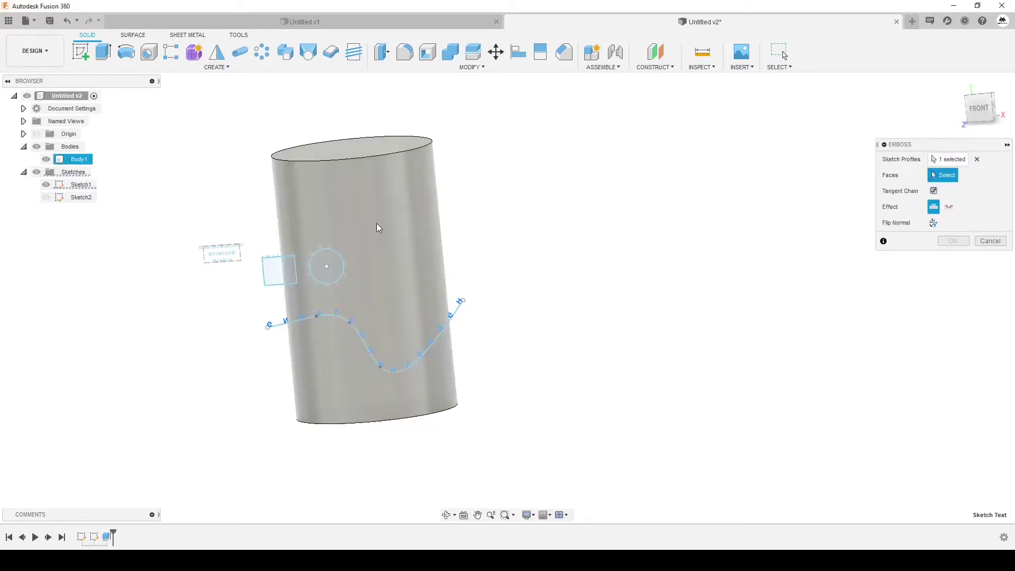
{"action": "left_click", "coordinate": [449, 171]}
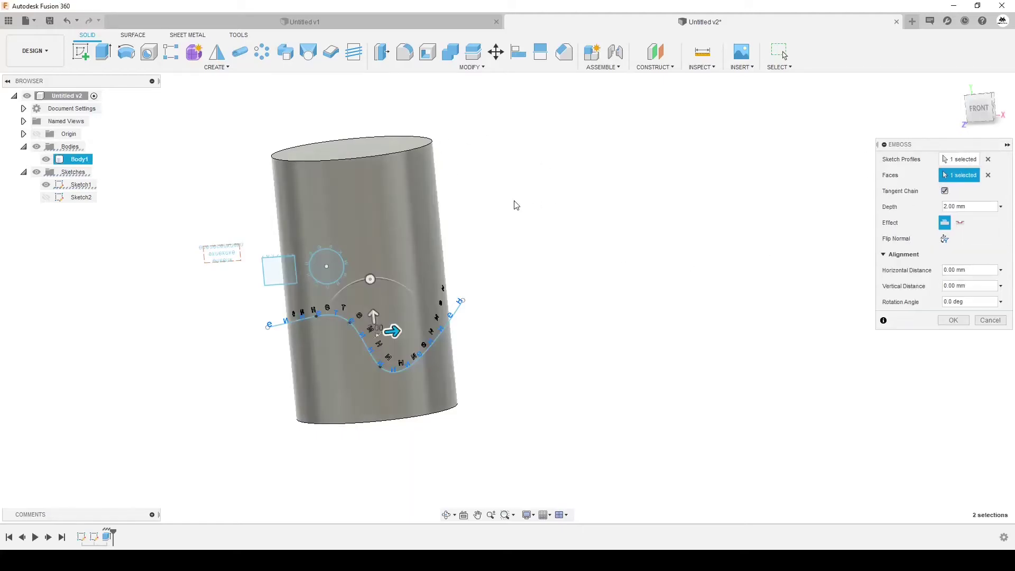
{"action": "scroll", "coordinate": [464, 327], "scroll_direction": "up", "scroll_amount": 3}
{"action": "mouse_move", "coordinate": [478, 345]}
{"action": "middle_mouse_down", "text": "shift"}
{"action": "mouse_move", "coordinate": [348, 271]}
{"action": "mouse_move", "coordinate": [211, 323]}
{"action": "mouse_move", "coordinate": [852, 318]}
{"action": "middle_mouse_up", "text": "shift"}
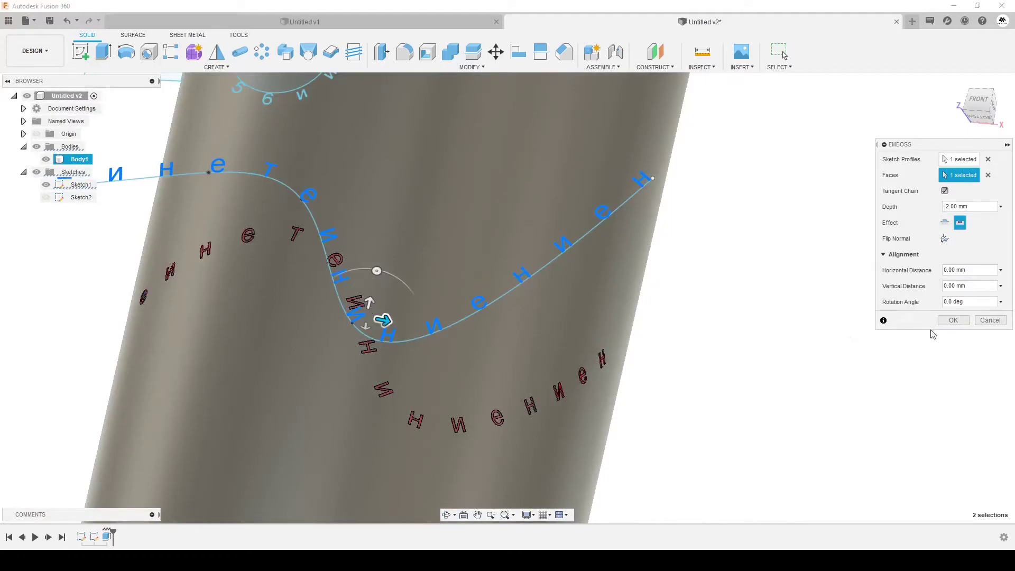
{"action": "left_click", "coordinate": [952, 321]}
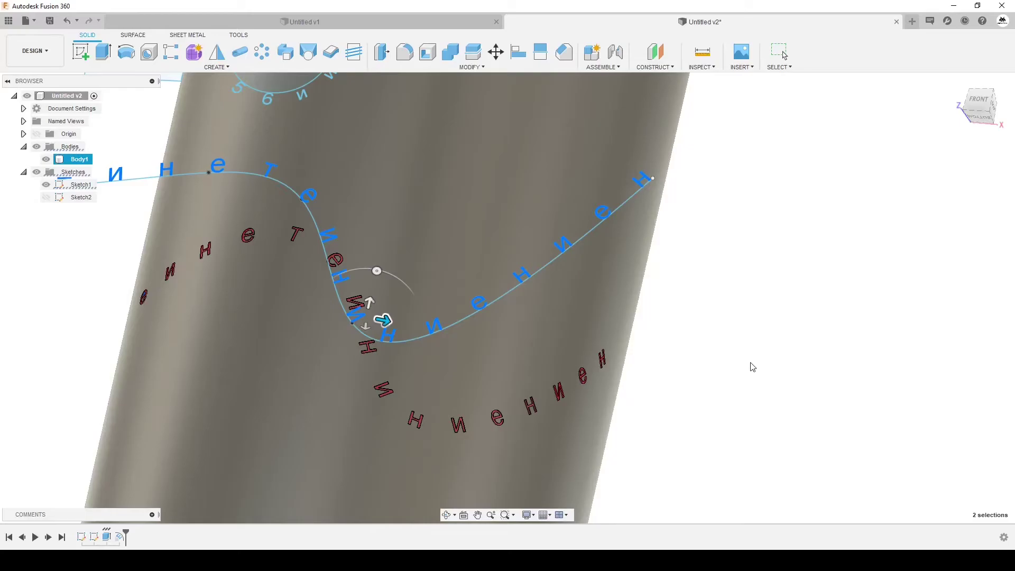
{"action": "middle_click_drag", "start_coordinate": [749, 365], "coordinate": [556, 283], "text": "shift"}
{"action": "key", "text": "Escape"}
{"action": "scroll", "coordinate": [554, 278], "scroll_direction": "down", "scroll_amount": 3}
{"action": "scroll", "coordinate": [549, 353], "scroll_direction": "up", "scroll_amount": 4}
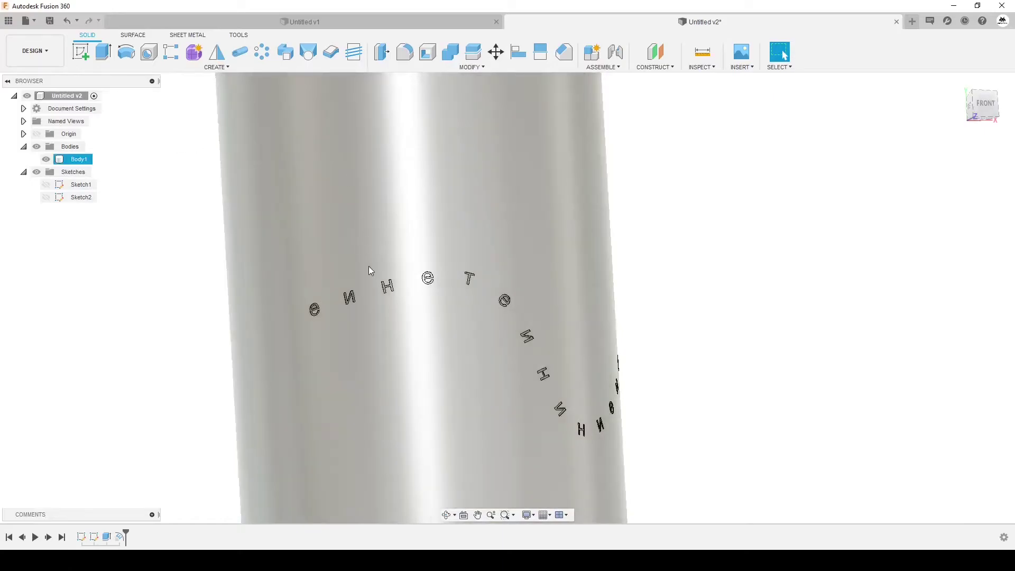
{"action": "mouse_move", "coordinate": [457, 263]}
{"action": "middle_mouse_down", "text": "shift"}
{"action": "mouse_move", "coordinate": [386, 317]}
{"action": "mouse_move", "coordinate": [344, 305]}
{"action": "mouse_move", "coordinate": [435, 296]}
{"action": "mouse_move", "coordinate": [410, 281]}
{"action": "mouse_move", "coordinate": [460, 252]}
{"action": "mouse_move", "coordinate": [439, 271]}
{"action": "mouse_move", "coordinate": [460, 354]}
{"action": "middle_mouse_up", "text": "shift"}
{"action": "scroll", "coordinate": [459, 354], "scroll_direction": "down", "scroll_amount": 2}
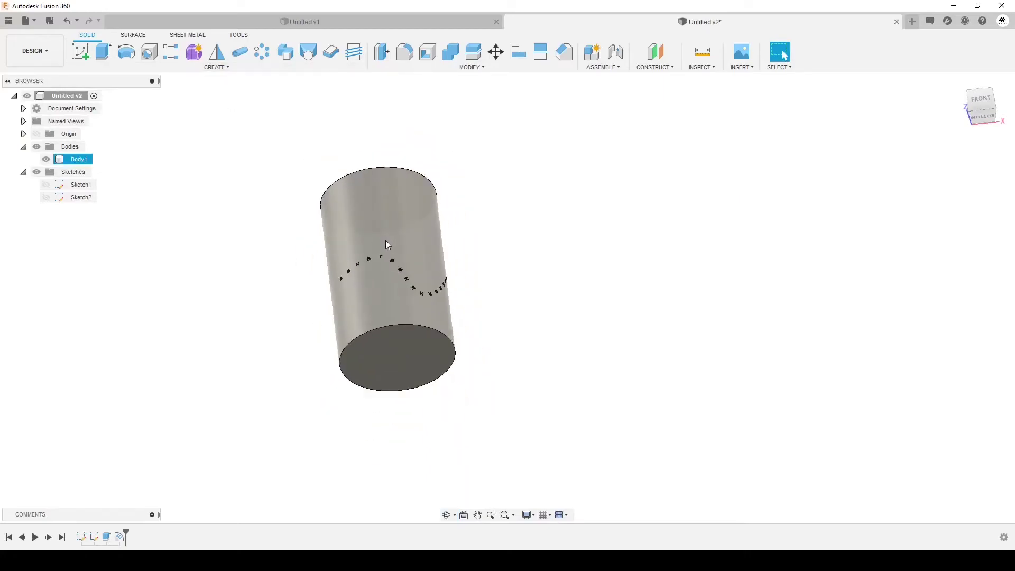
{"action": "middle_click_drag", "start_coordinate": [387, 243], "coordinate": [385, 175], "text": "shift"}
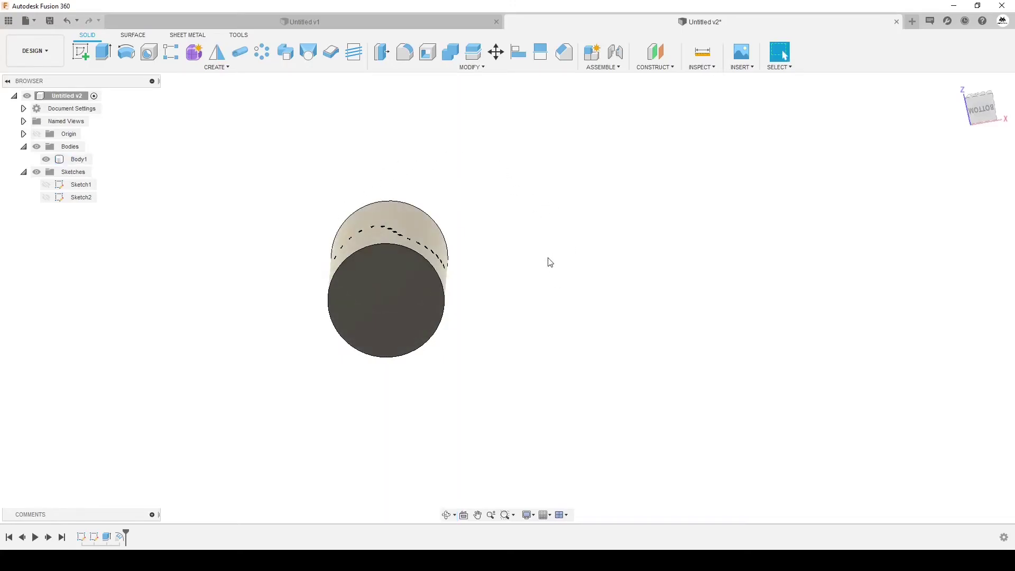
{"action": "mouse_move", "coordinate": [404, 273]}
{"action": "middle_mouse_down", "text": "shift"}
{"action": "mouse_move", "coordinate": [420, 195]}
{"action": "mouse_move", "coordinate": [405, 277]}
{"action": "middle_mouse_up", "text": "shift"}
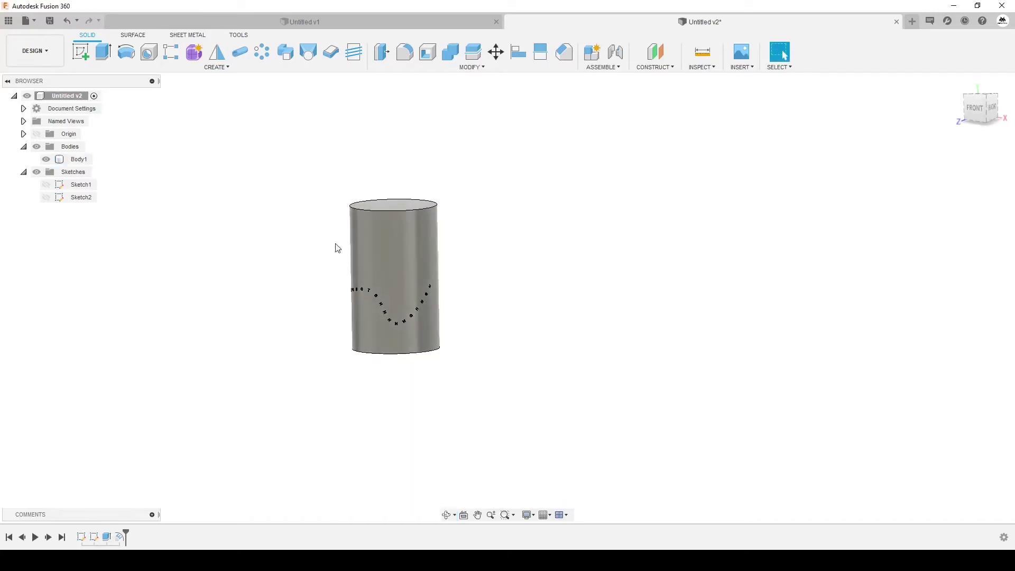
Start a coil centred on the cylinder's top face with a 3000 mm diameter.
{"action": "left_click", "coordinate": [220, 67]}
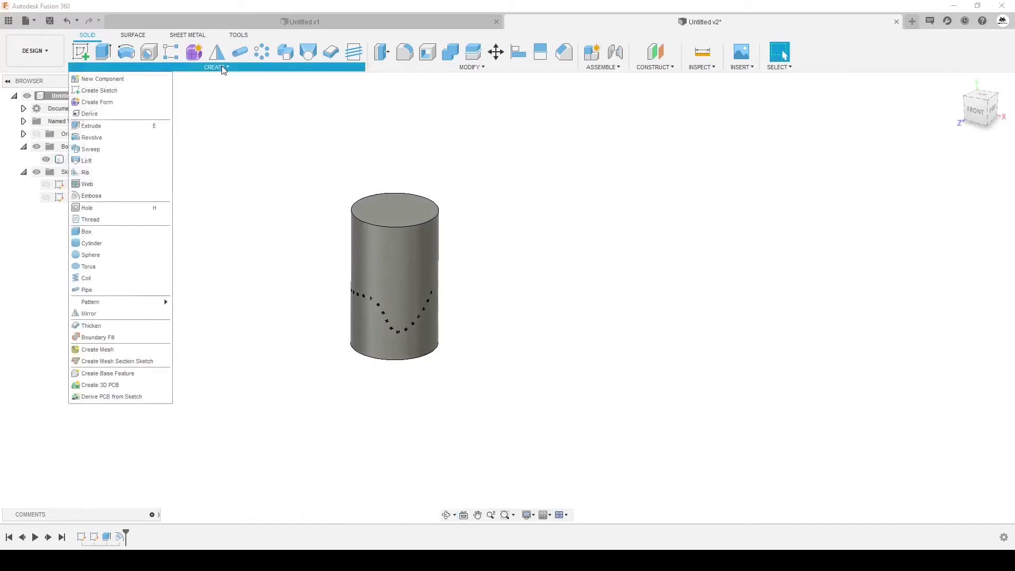
{"action": "left_click", "coordinate": [93, 279]}
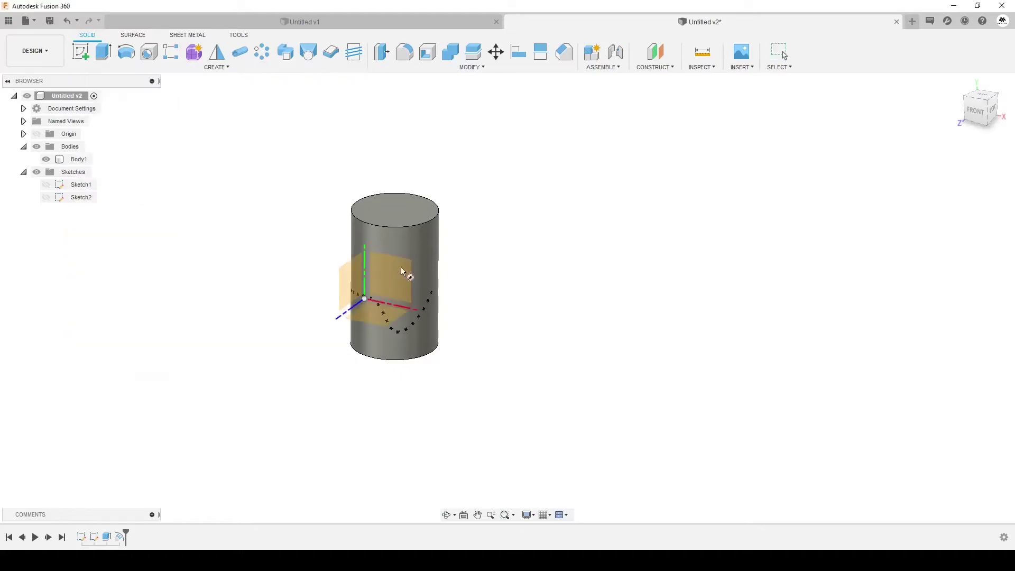
{"action": "left_click", "coordinate": [400, 267]}
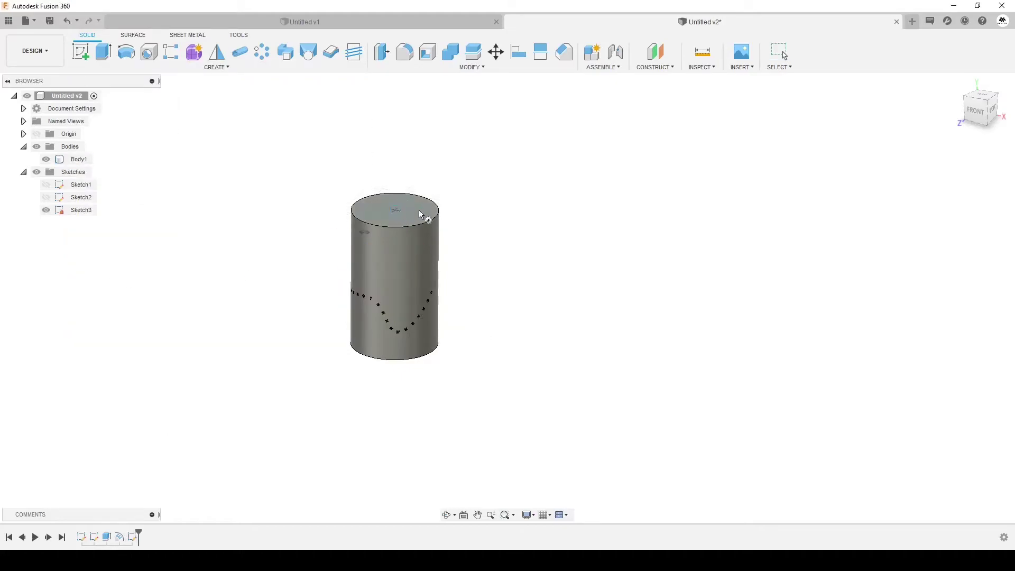
{"action": "left_click", "coordinate": [421, 214]}
{"action": "left_click", "coordinate": [494, 234]}
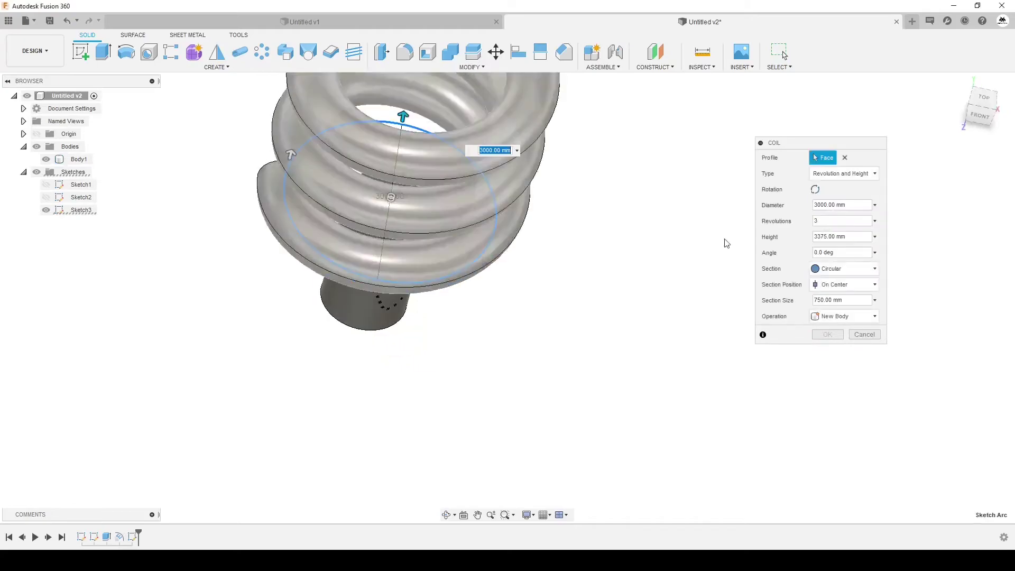
Make the coil a three-revolution flat spiral with a square section as a new body.
{"action": "left_click", "coordinate": [832, 176]}
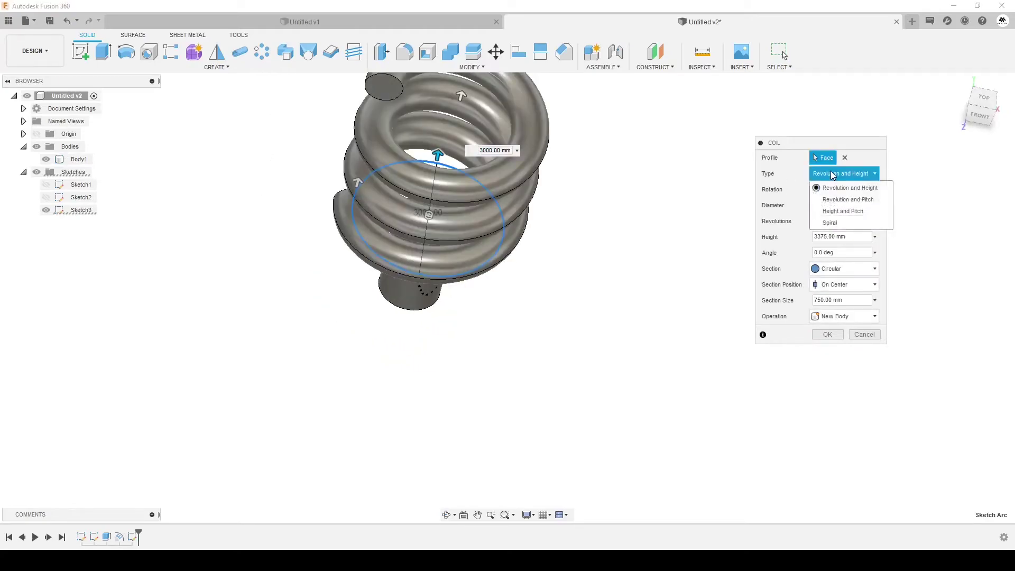
{"action": "left_click", "coordinate": [837, 228]}
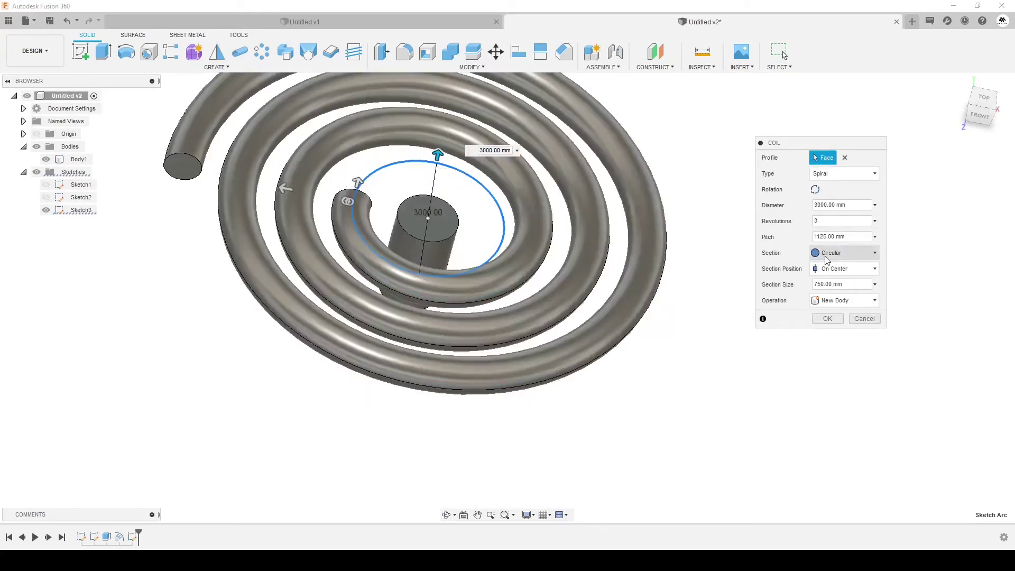
{"action": "left_click", "coordinate": [843, 252]}
{"action": "left_click", "coordinate": [833, 276]}
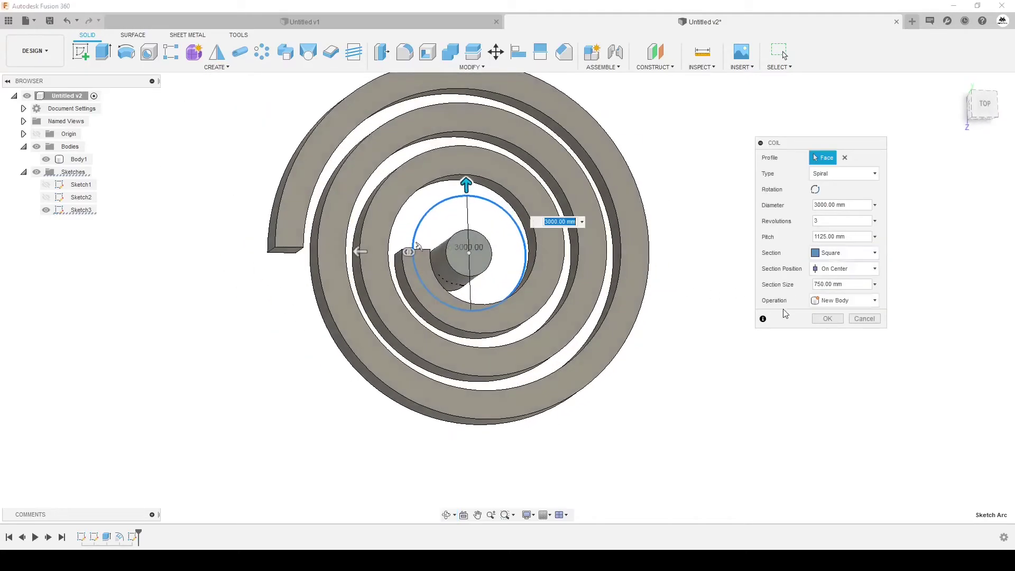
{"action": "left_click", "coordinate": [827, 318]}
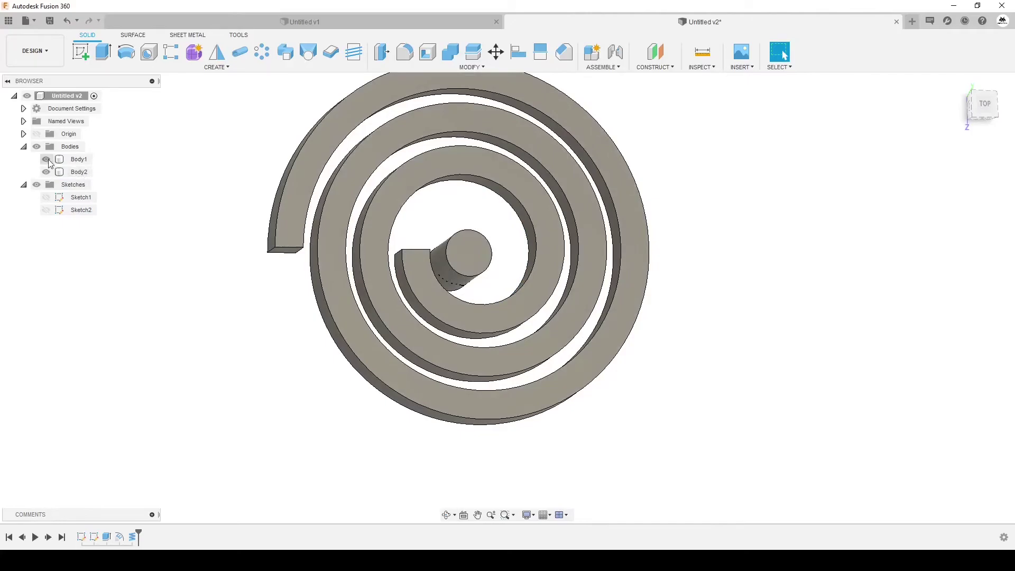
Orbit the view to tilt the spiral coil into view and start a new sketch.
{"action": "middle_click_drag", "start_coordinate": [432, 209], "coordinate": [457, 242], "text": "shift"}
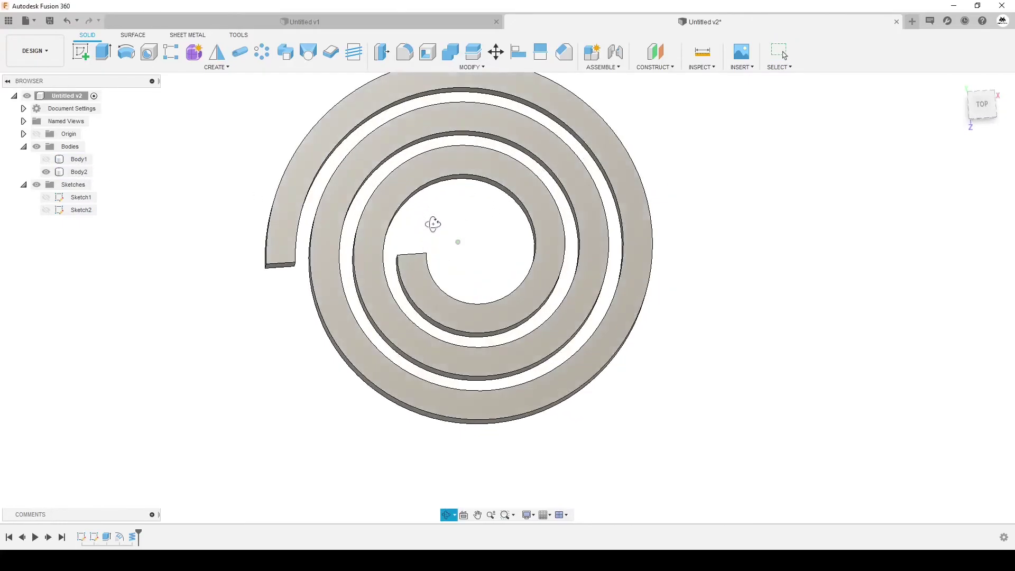
{"action": "middle_click_drag", "start_coordinate": [458, 242], "coordinate": [346, 201], "text": "shift"}
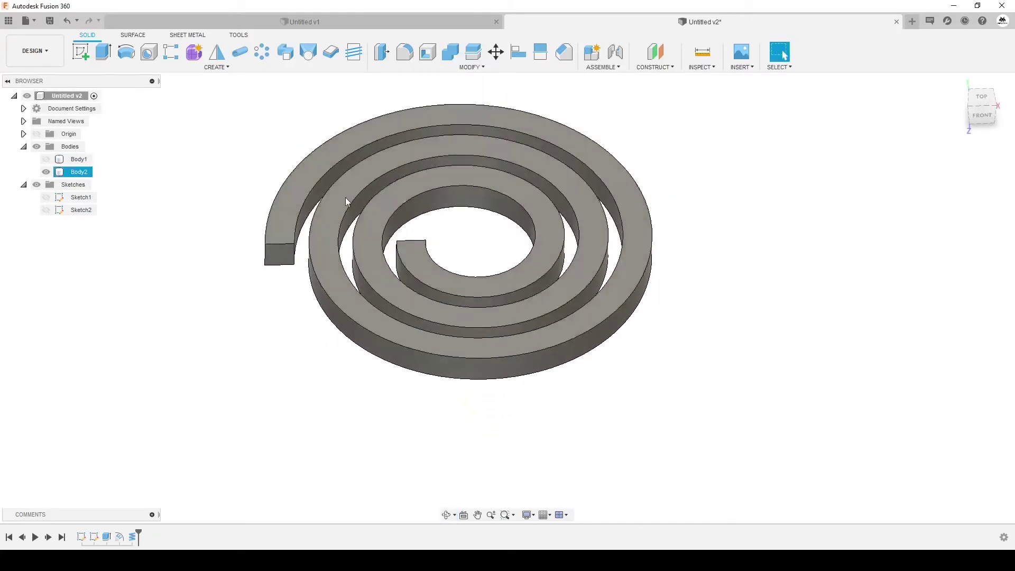
{"action": "scroll", "coordinate": [374, 219], "scroll_direction": "up", "scroll_amount": 2}
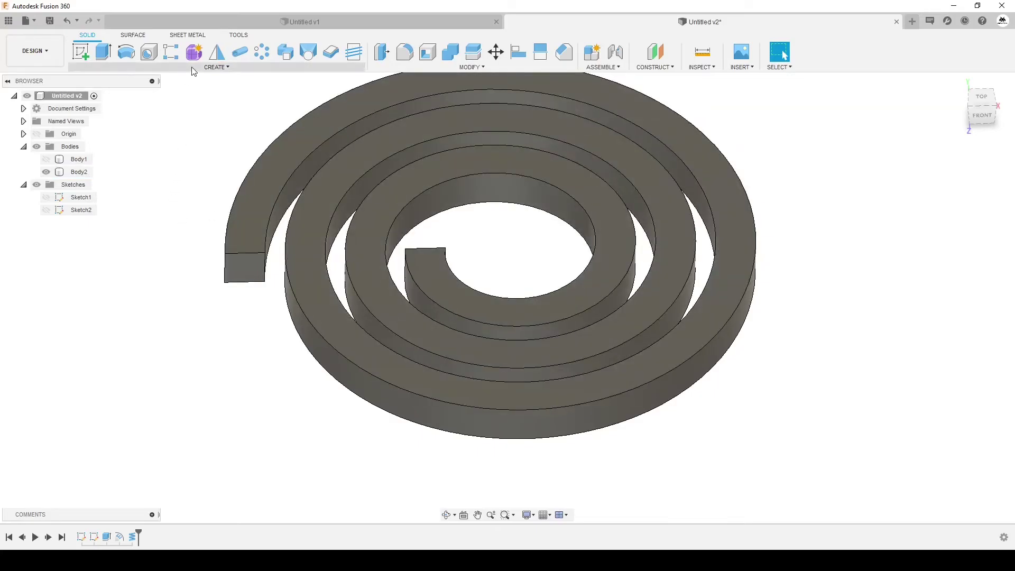
{"action": "left_click", "coordinate": [80, 51]}
Add Text On Path sketch text in a sketch on the spiral's top face.
{"action": "left_click", "coordinate": [373, 247]}
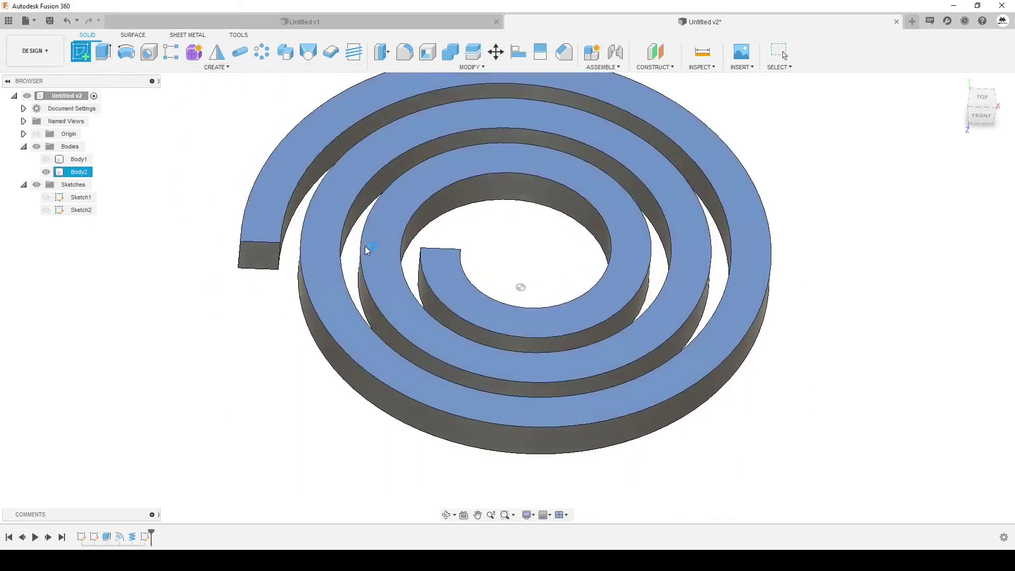
{"action": "left_click", "coordinate": [182, 67]}
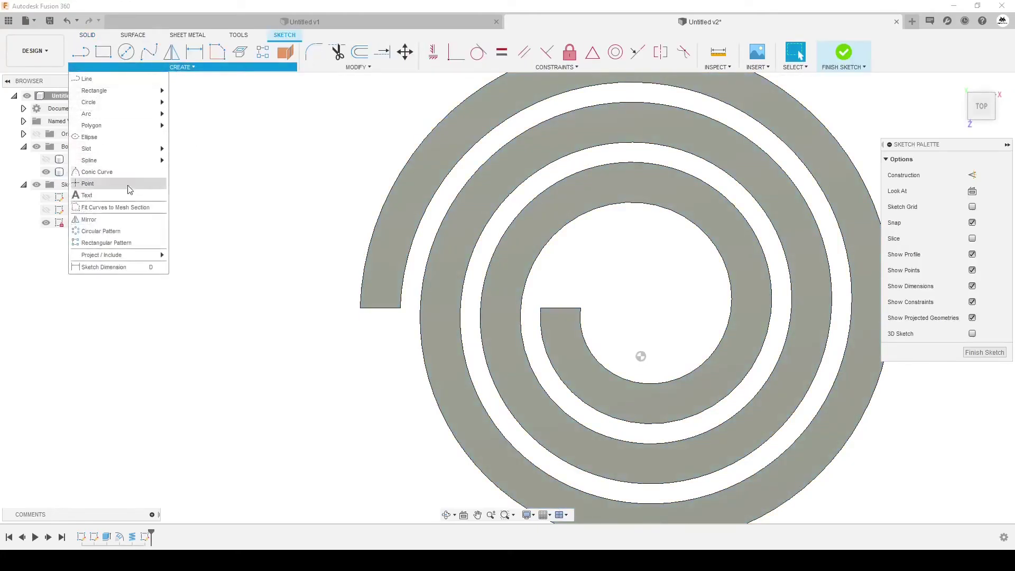
{"action": "left_click", "coordinate": [122, 188]}
{"action": "left_click", "coordinate": [835, 157]}
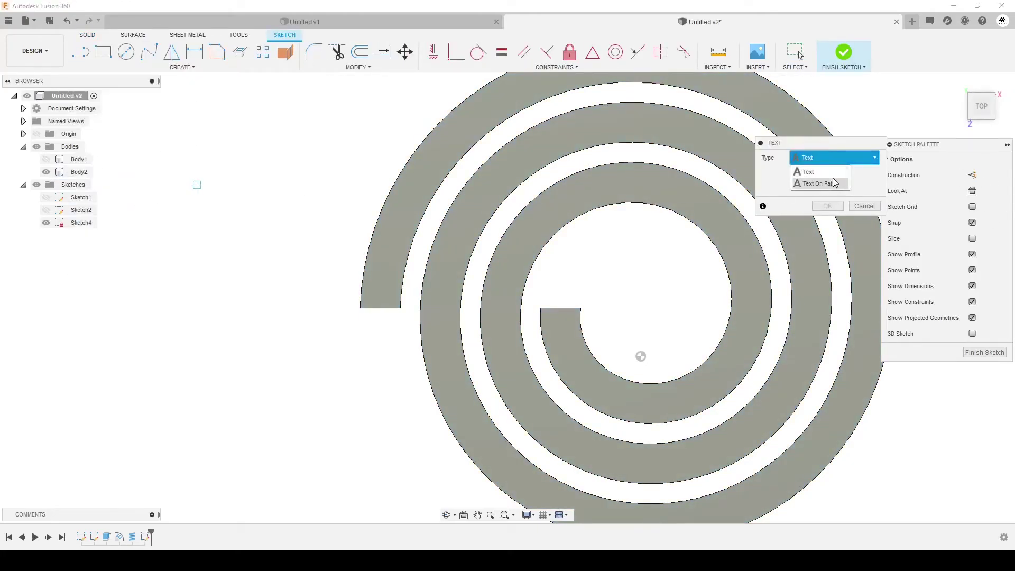
{"action": "left_click", "coordinate": [814, 183]}
{"action": "scroll", "coordinate": [418, 226], "scroll_direction": "down", "scroll_amount": 1}
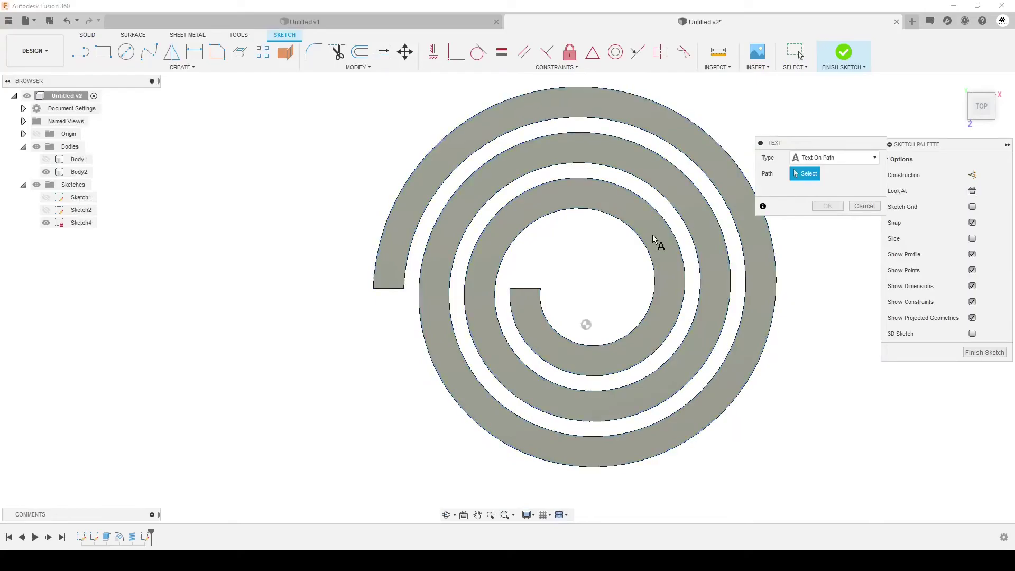
Use the spiral's edge as the text path and set the text height to 150.
{"action": "left_click", "coordinate": [654, 270]}
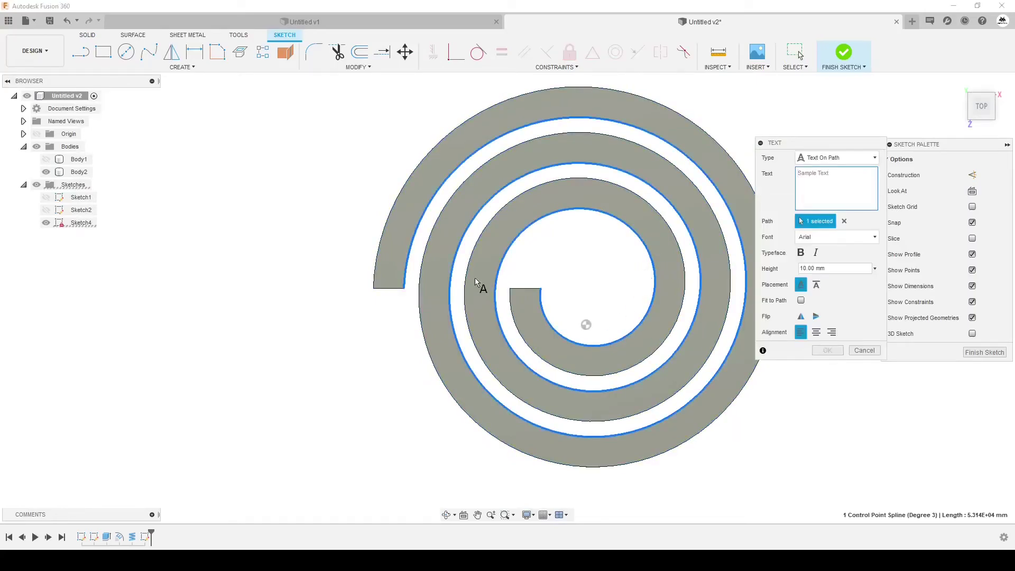
{"action": "scroll", "coordinate": [626, 313], "scroll_direction": "up", "scroll_amount": 2}
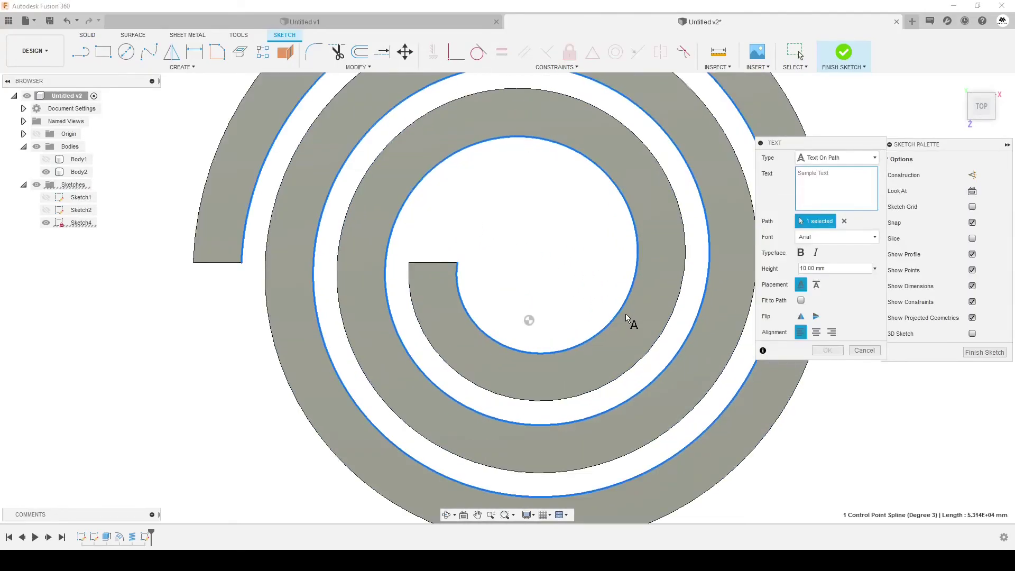
{"action": "scroll", "coordinate": [626, 313], "scroll_direction": "up", "scroll_amount": 3}
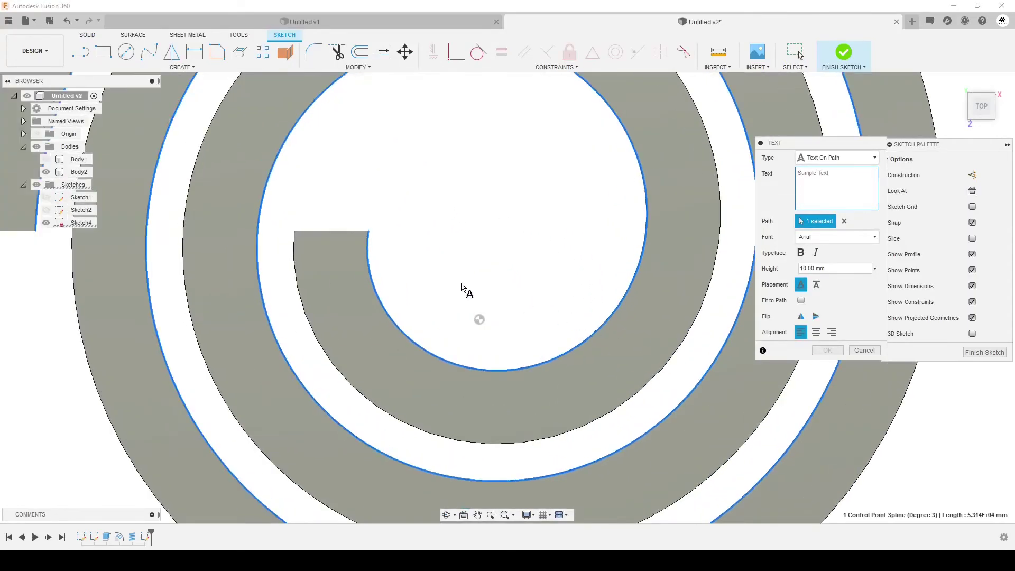
{"action": "left_click", "coordinate": [829, 268]}
{"action": "type", "text": "50"}
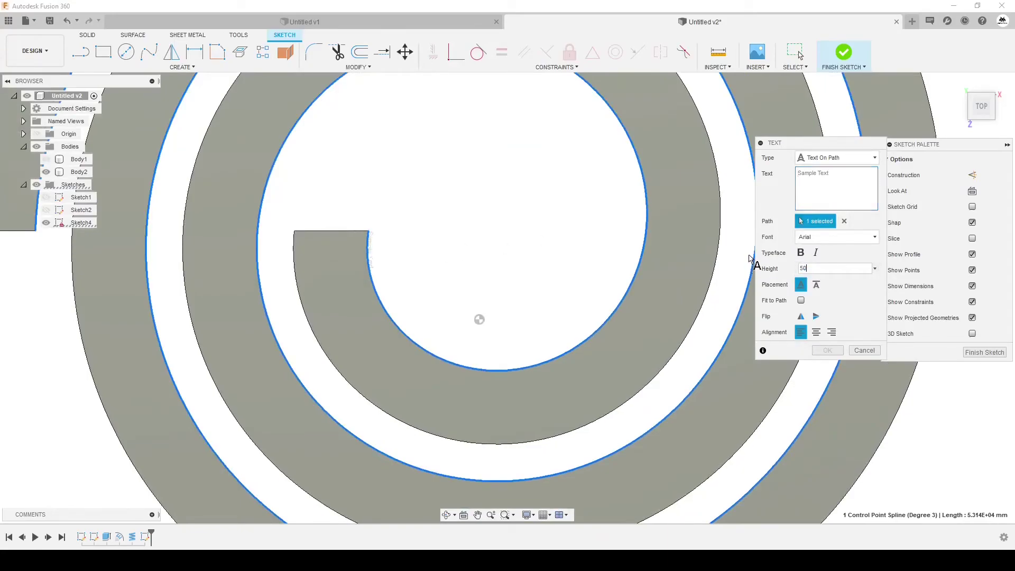
{"action": "left_click", "coordinate": [813, 268]}
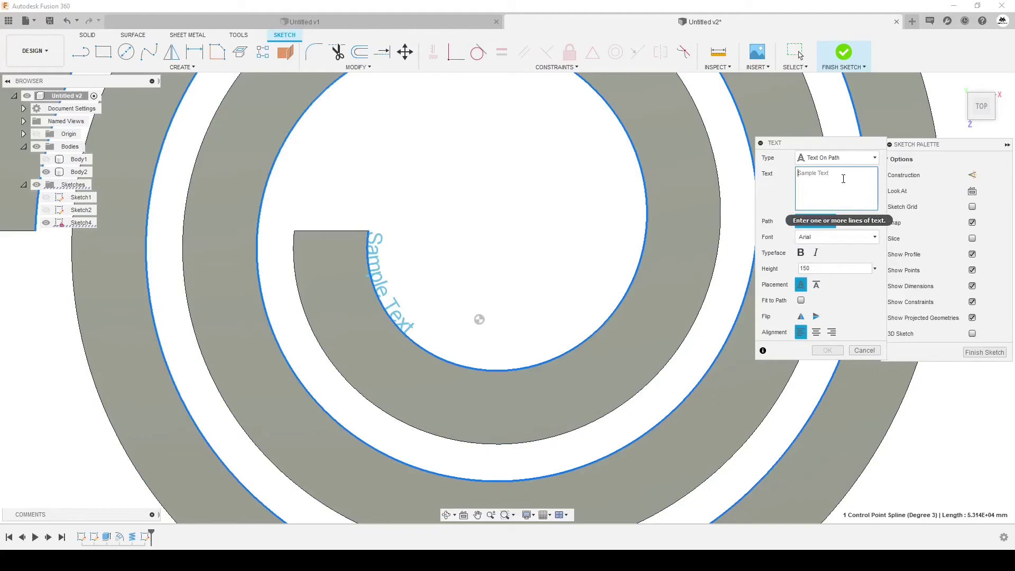
Enter 'Fusion 360' as the path text and paste several repeated copies.
{"action": "type", "text": "Ari"}
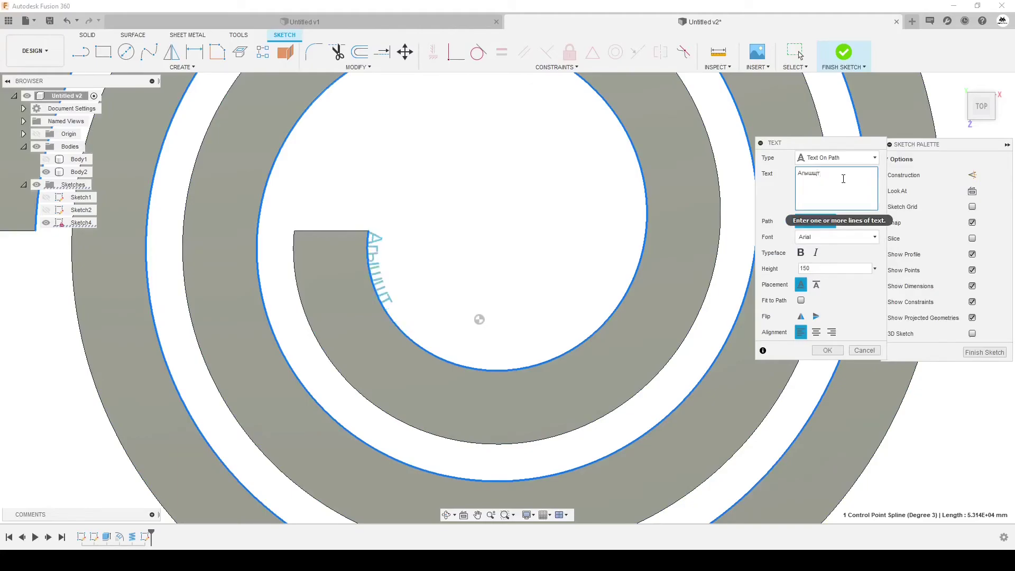
{"action": "key", "text": "BackSpace"}
{"action": "key", "text": "BackSpace"}
{"action": "key", "text": "BackSpace"}
{"action": "type", "text": "Fusion 360"}
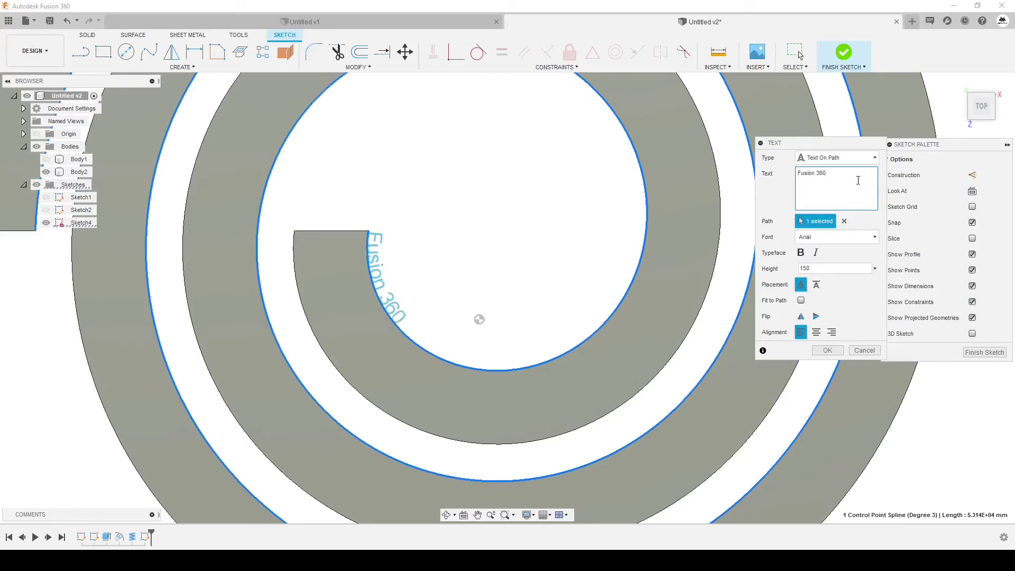
{"action": "type", "text": "Fusion 360"}
{"action": "key", "text": "ctrl+v"}
{"action": "key", "text": "ctrl+v"}
{"action": "key", "text": "ctrl+v"}
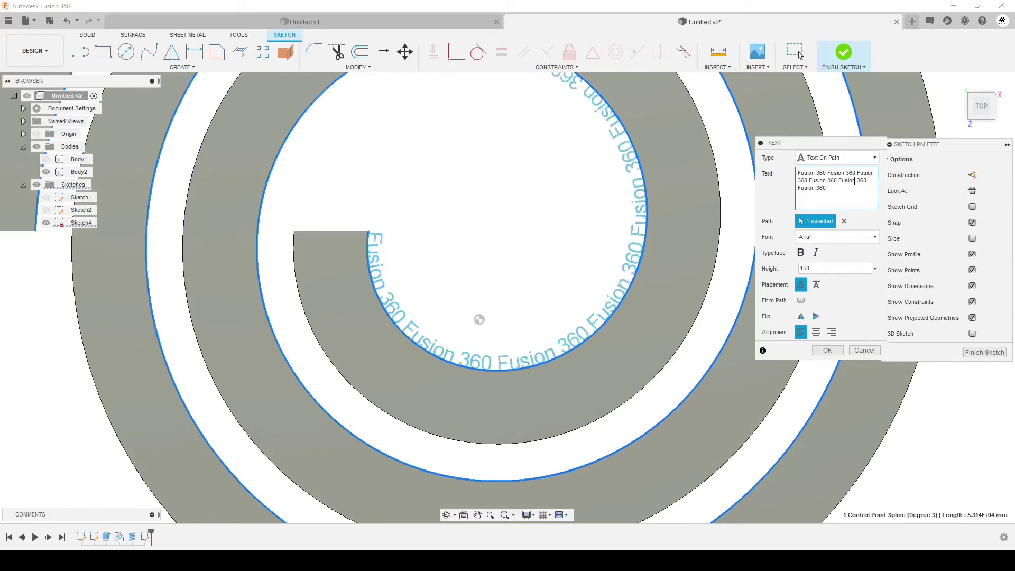
{"action": "key", "text": "ctrl+v"}
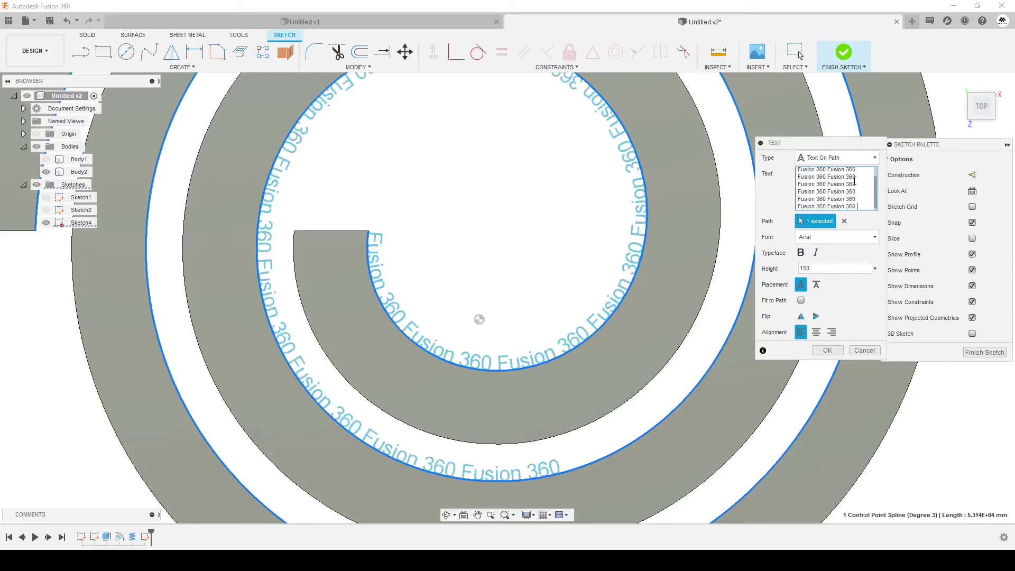
{"action": "key", "text": "ctrl+v"}
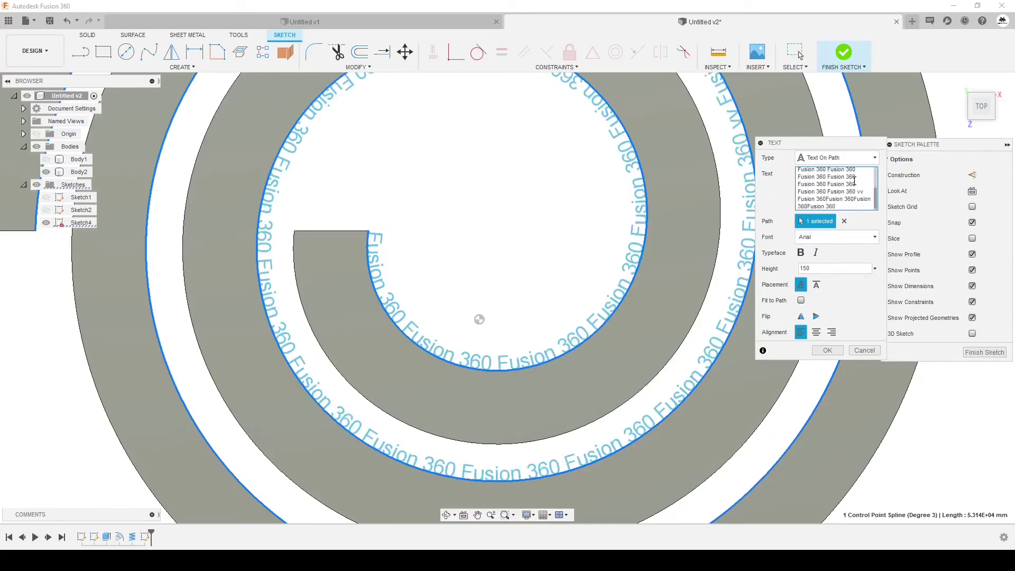
{"action": "key", "text": "ctrl+v"}
{"action": "key", "text": "ctrl+v"}
{"action": "key", "text": "ctrl+v"}
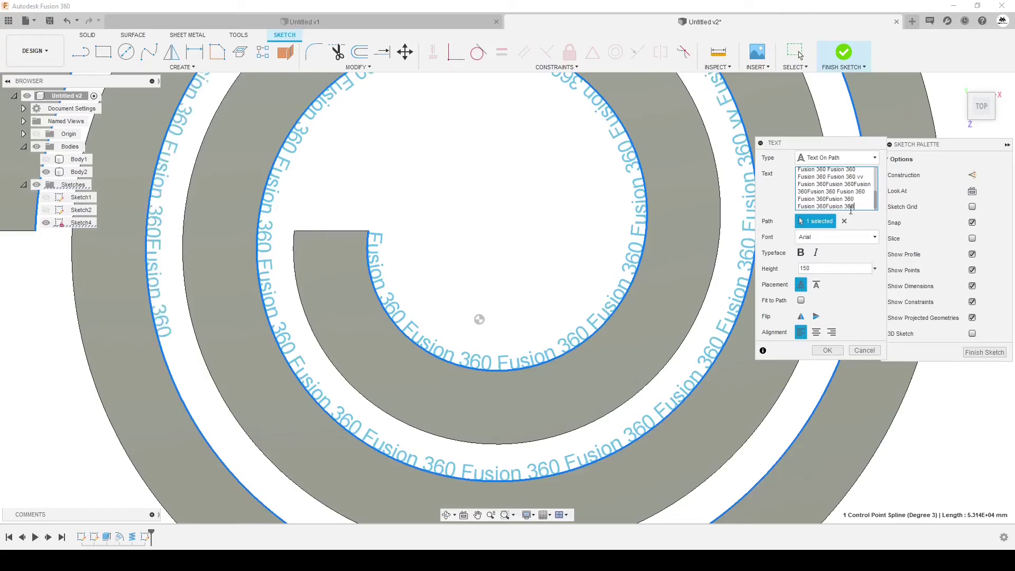
Set the text height to 200 and paste more copies to reach the spiral's end.
{"action": "double_click", "coordinate": [800, 268]}
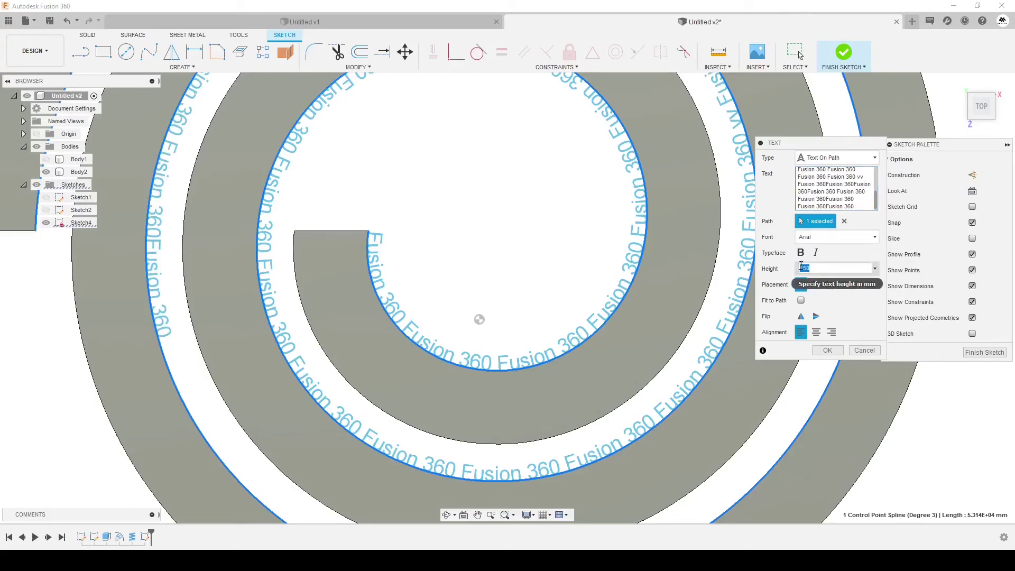
{"action": "type", "text": "200"}
{"action": "scroll", "coordinate": [426, 243], "scroll_direction": "down", "scroll_amount": 5}
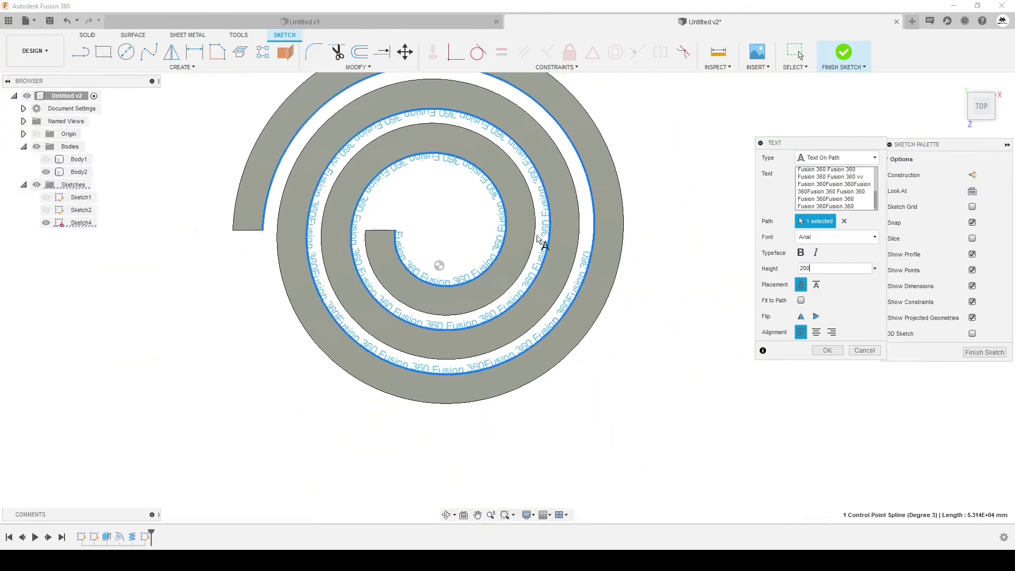
{"action": "left_click", "coordinate": [865, 207]}
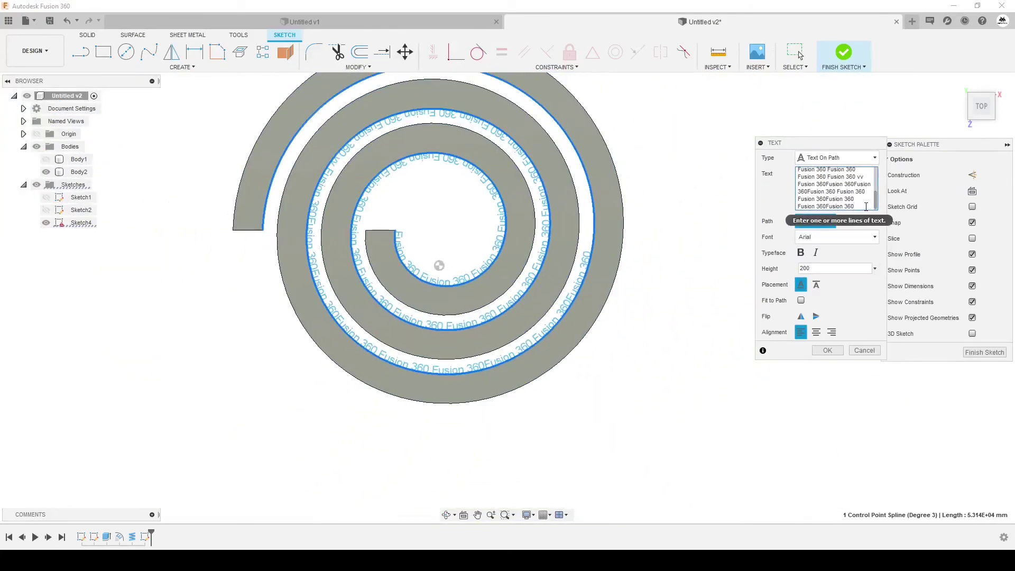
{"action": "type", "text": "Fusion 360"}
{"action": "type", "text": "Fusion 360Fusion 360"}
{"action": "type", "text": "Fusion 360"}
{"action": "type", "text": "Fusion 360"}
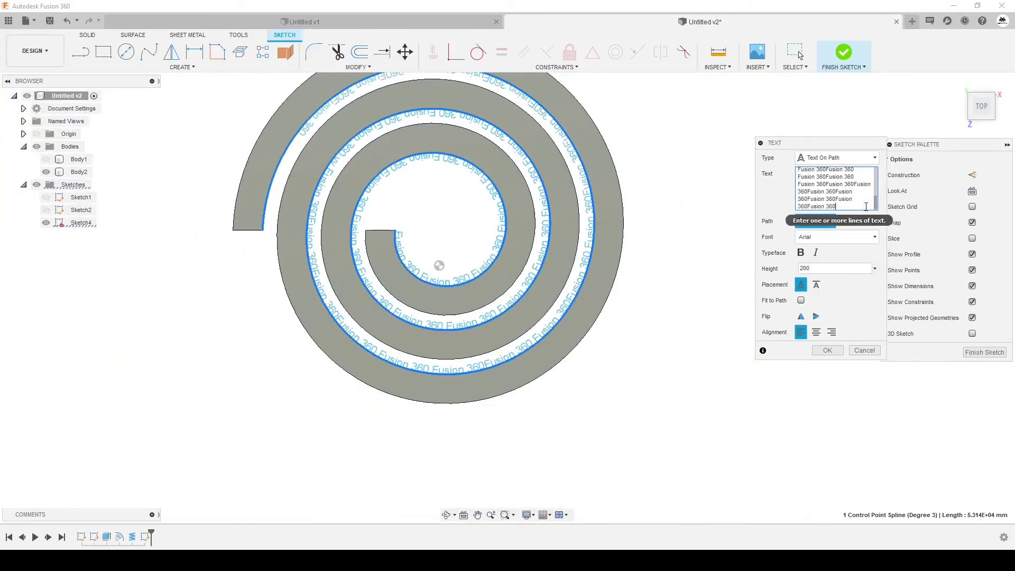
{"action": "key", "text": "ctrl+v"}
{"action": "key", "text": "ctrl+v"}
{"action": "key", "text": "ctrl+v"}
{"action": "key", "text": "ctrl+v"}
{"action": "key", "text": "ctrl+v"}
{"action": "key", "text": "ctrl+v"}
{"action": "key", "text": "ctrl+v"}
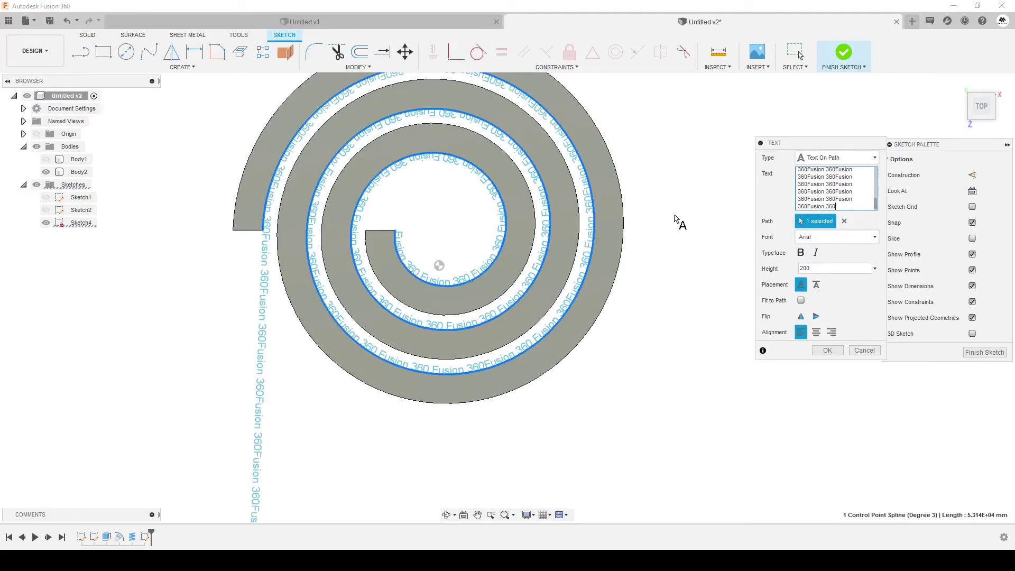
{"action": "type", "text": "Fusion 360"}
Delete the excess trailing text that overruns the end of the spiral path.
{"action": "scroll", "coordinate": [267, 222], "scroll_direction": "down", "scroll_amount": 2}
{"action": "scroll", "coordinate": [264, 211], "scroll_direction": "down", "scroll_amount": 1}
{"action": "scroll", "coordinate": [263, 195], "scroll_direction": "up", "scroll_amount": 1}
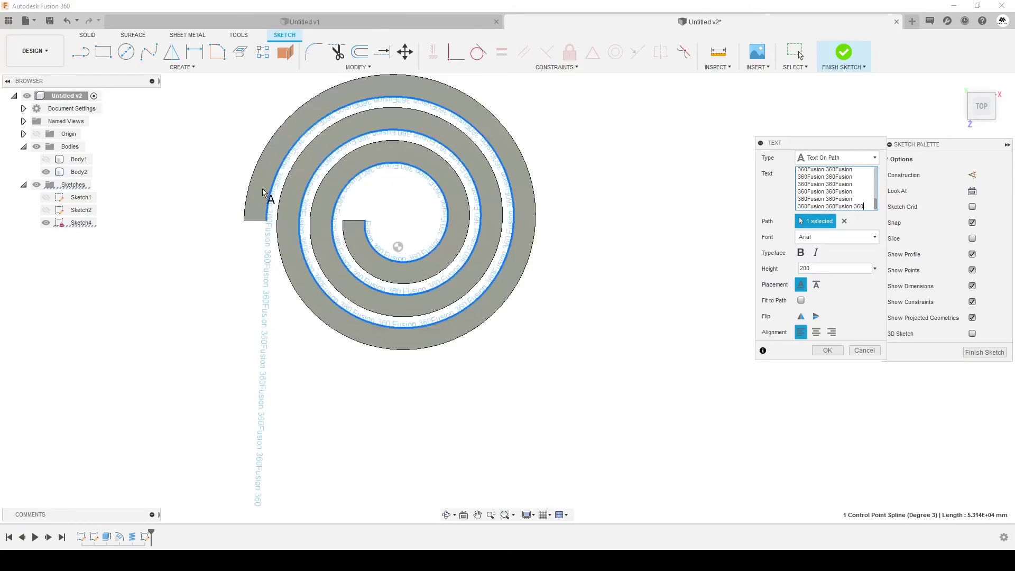
{"action": "scroll", "coordinate": [262, 192], "scroll_direction": "down", "scroll_amount": 2}
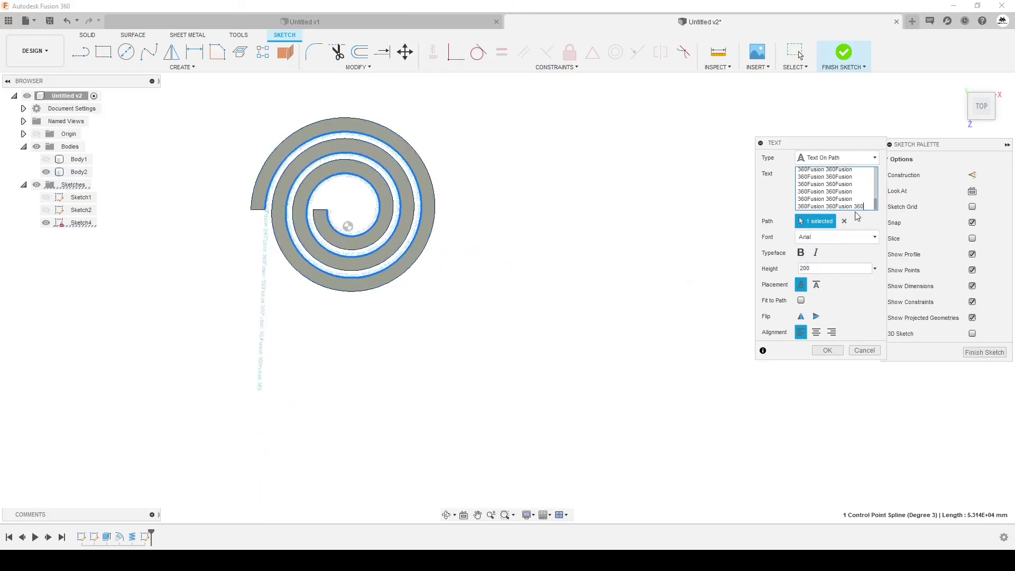
{"action": "left_click_drag", "start_coordinate": [863, 206], "coordinate": [817, 194]}
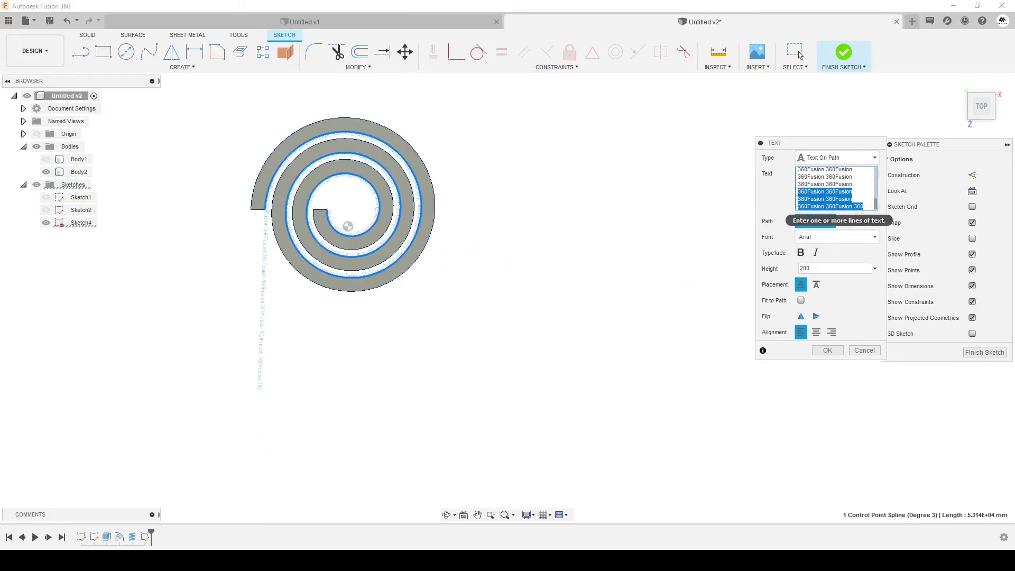
{"action": "key", "text": "BackSpace"}
{"action": "scroll", "coordinate": [227, 239], "scroll_direction": "up", "scroll_amount": 3}
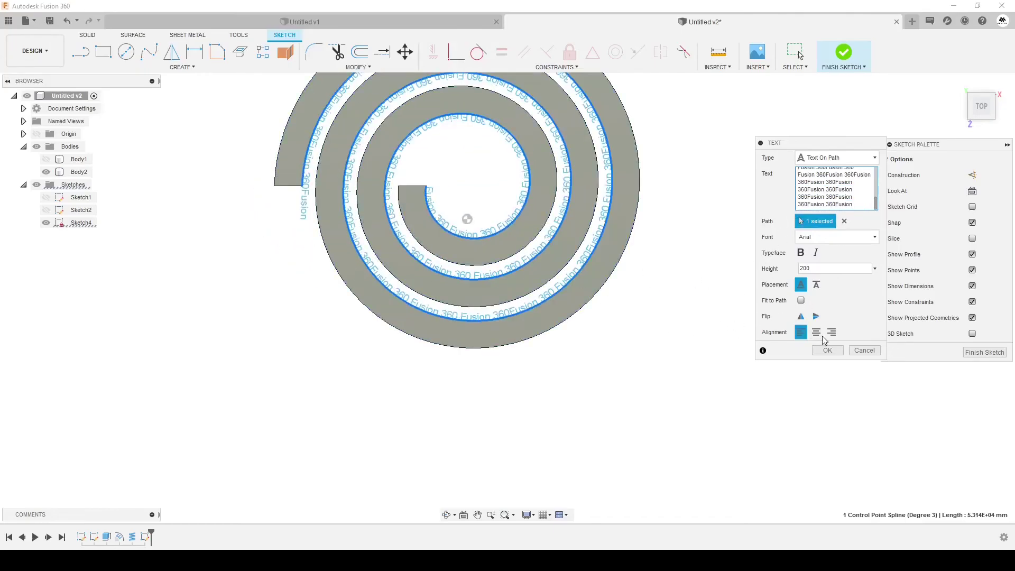
Try Fit to Path and the alternate placement, keeping text above the path unfitted.
{"action": "left_click", "coordinate": [801, 301]}
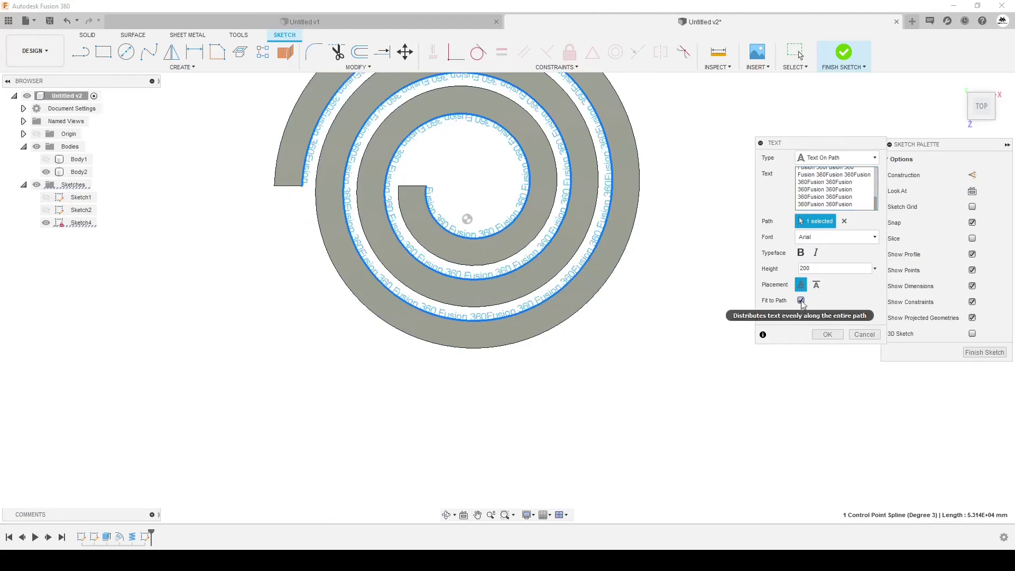
{"action": "left_click", "coordinate": [800, 300]}
{"action": "left_click", "coordinate": [816, 285]}
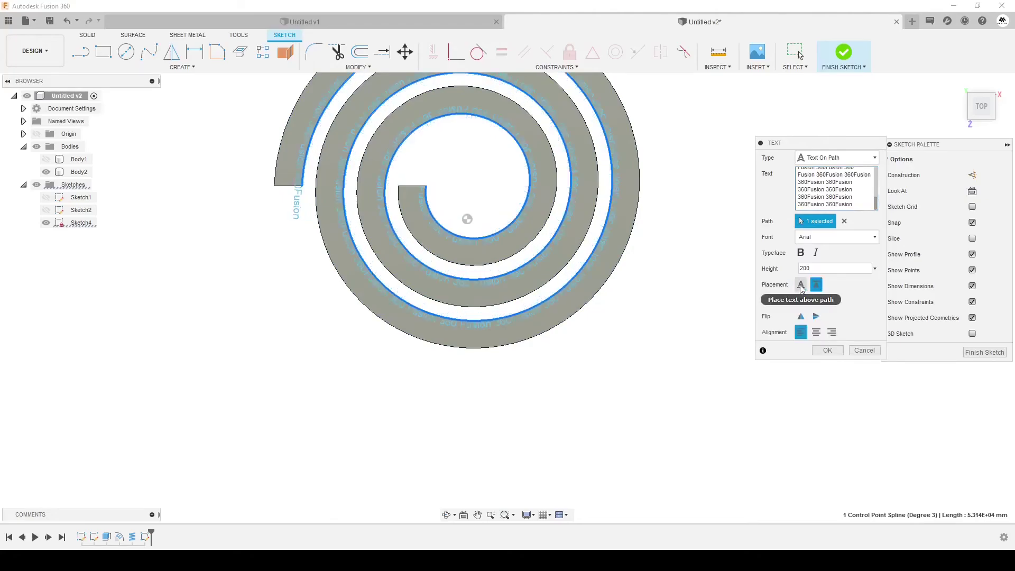
{"action": "left_click", "coordinate": [801, 284]}
{"action": "scroll", "coordinate": [581, 370], "scroll_direction": "down", "scroll_amount": 2}
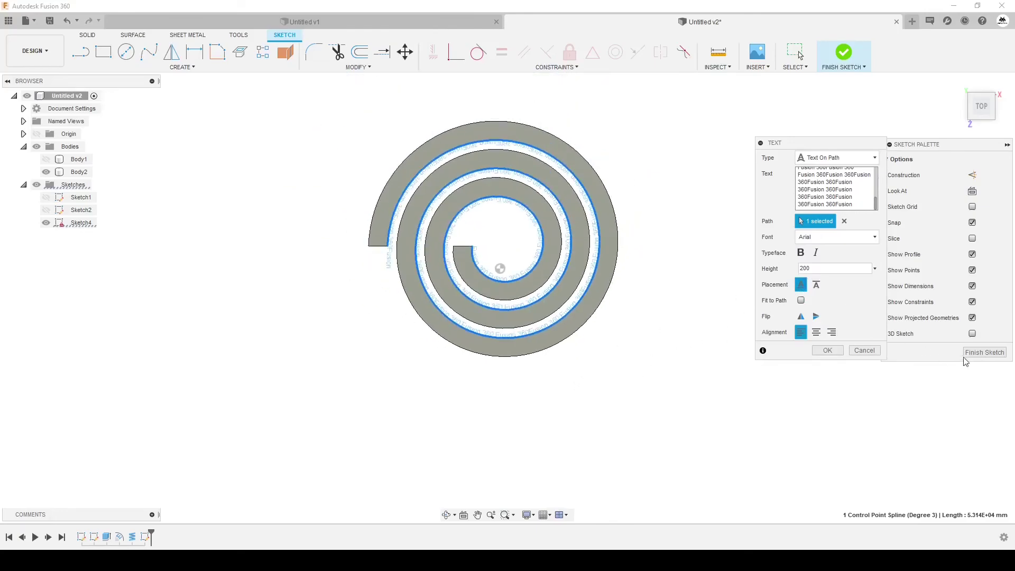
{"action": "middle_click_drag", "start_coordinate": [495, 243], "coordinate": [420, 175], "text": "shift"}
{"action": "scroll", "coordinate": [420, 175], "scroll_direction": "up", "scroll_amount": 3}
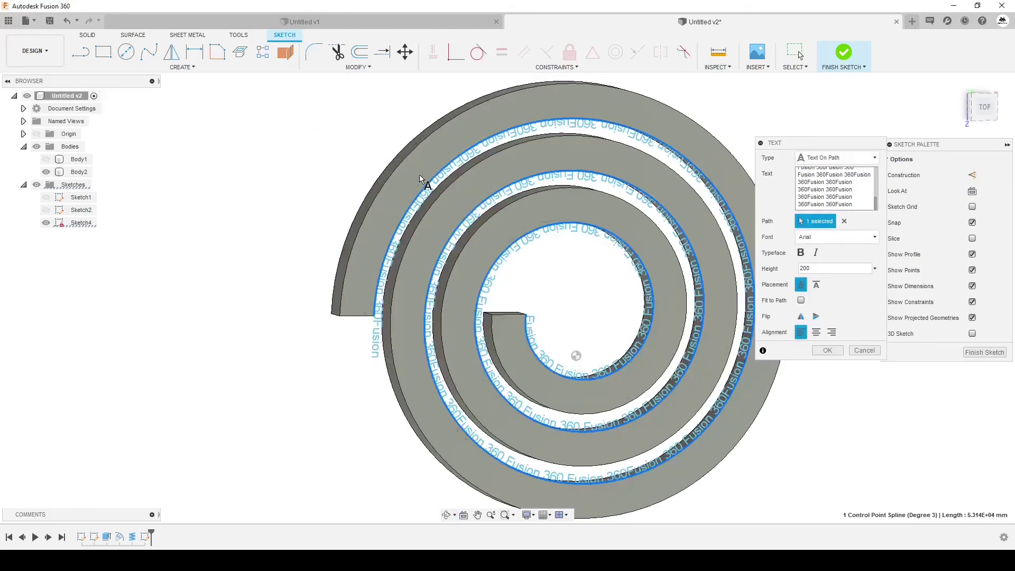
Commit the repeated text to Sketch4, hide Body2, and orbit to inspect the text.
{"action": "left_click", "coordinate": [818, 351]}
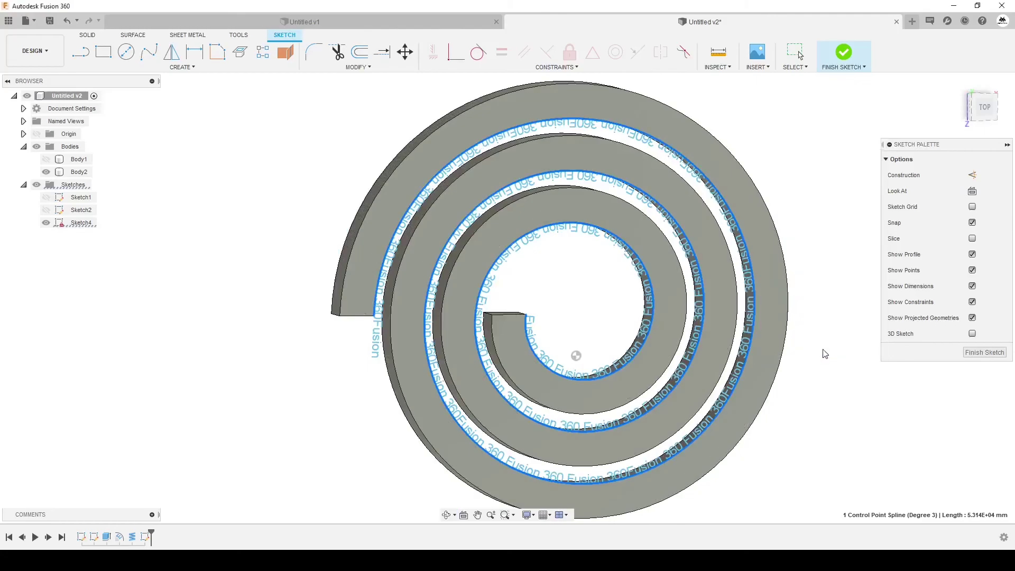
{"action": "left_click", "coordinate": [46, 172]}
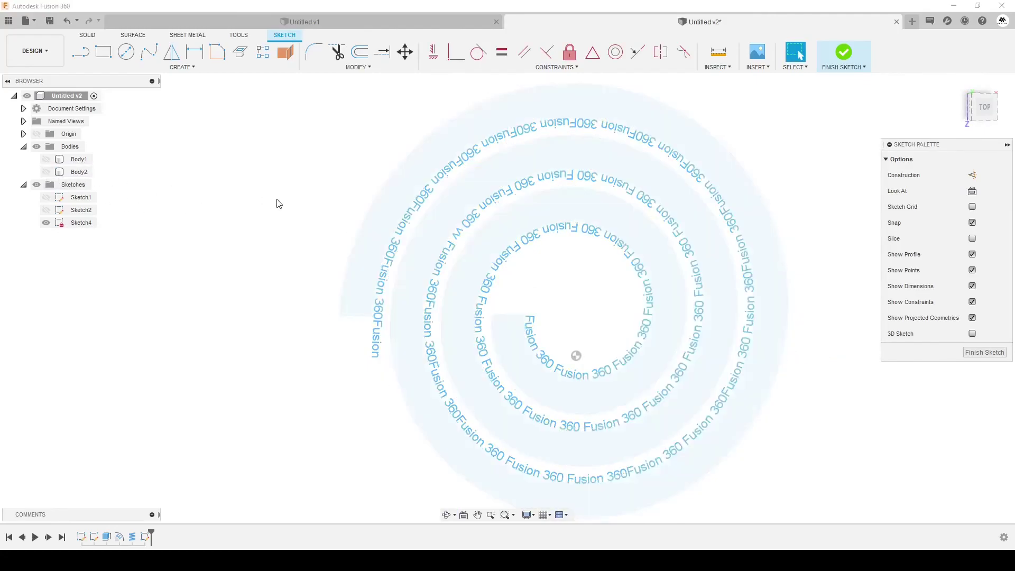
{"action": "scroll", "coordinate": [323, 220], "scroll_direction": "down", "scroll_amount": 2}
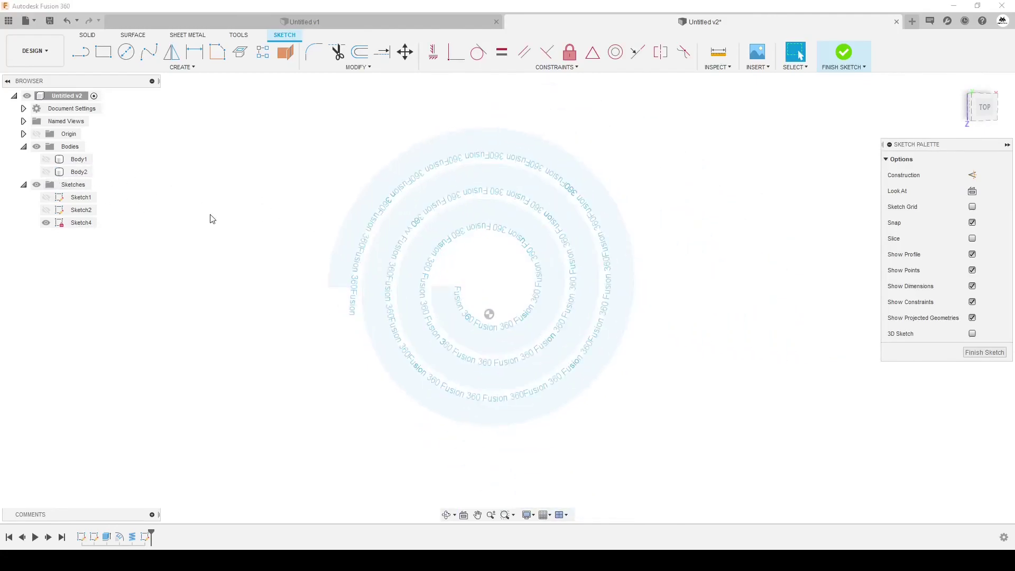
{"action": "mouse_move", "coordinate": [426, 267]}
{"action": "middle_mouse_down", "text": "shift"}
{"action": "mouse_move", "coordinate": [736, 368]}
{"action": "mouse_move", "coordinate": [838, 431]}
{"action": "middle_mouse_up", "text": "shift"}
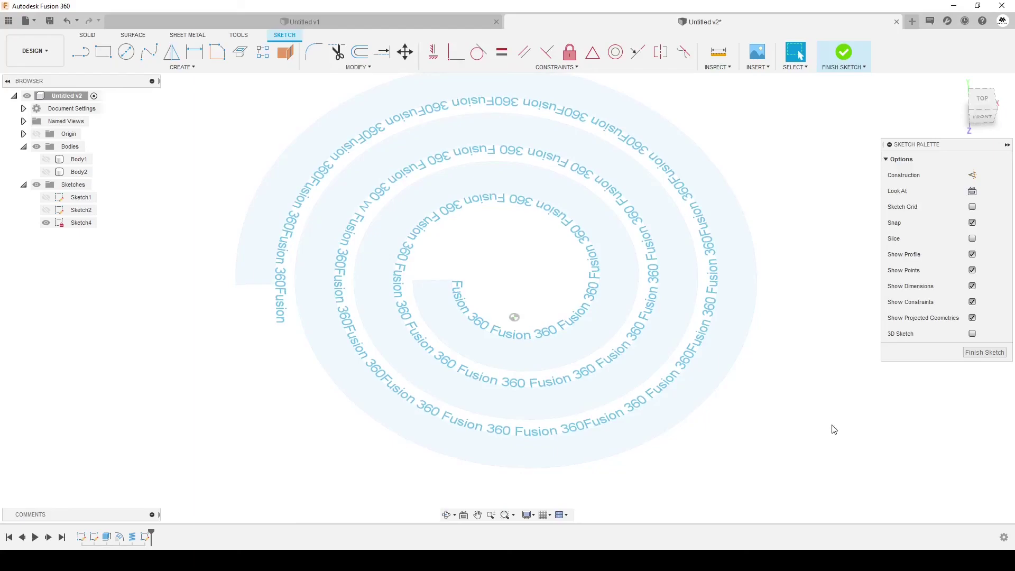
{"action": "scroll", "coordinate": [833, 428], "scroll_direction": "down", "scroll_amount": 1}
{"action": "scroll", "coordinate": [831, 426], "scroll_direction": "down", "scroll_amount": 1}
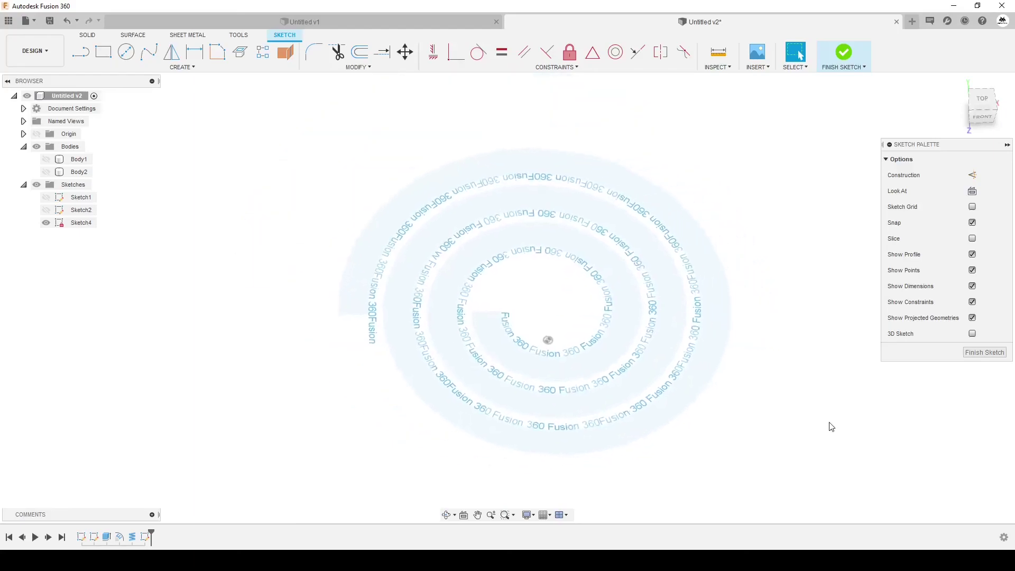
{"action": "middle_click_drag", "start_coordinate": [832, 426], "coordinate": [496, 240], "text": "shift"}
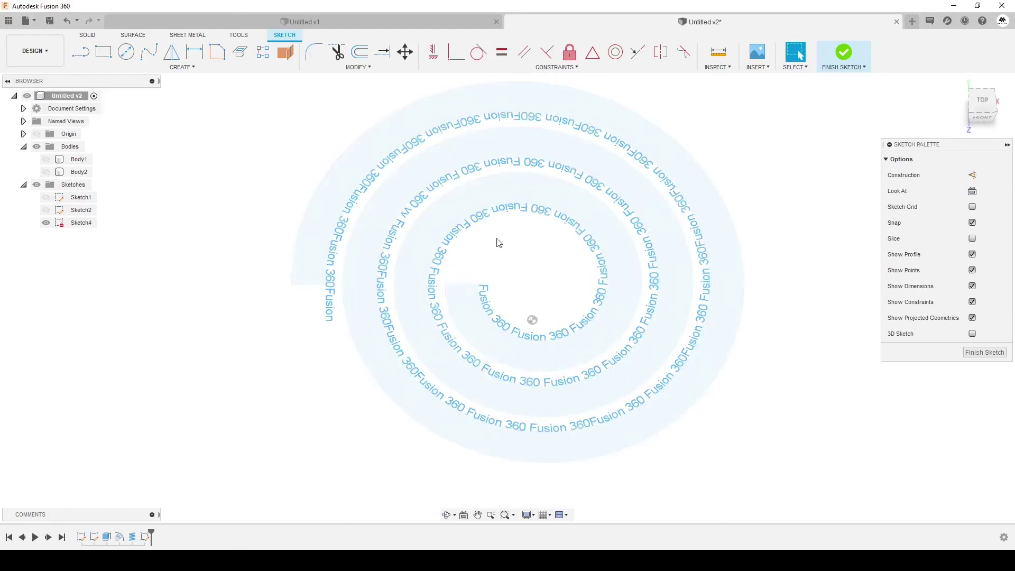